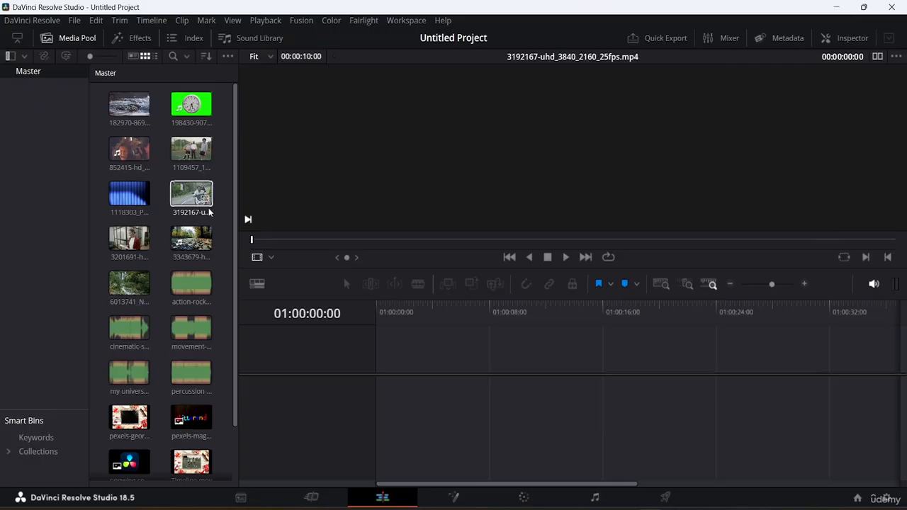
Load the clip 3201691-hd_1920_1080_25fps.mp4 from the media pool and place it on a new timeline
scroll(188, 168, "down", 2)
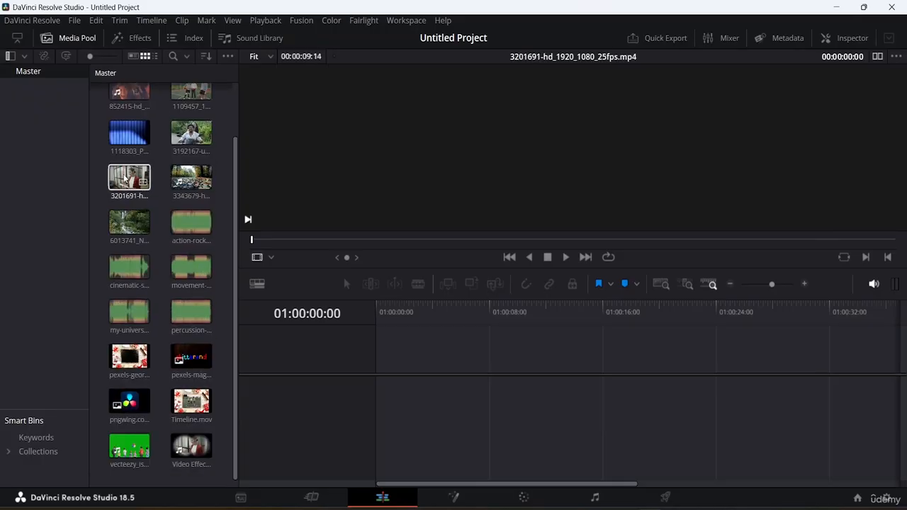
left_click(127, 178)
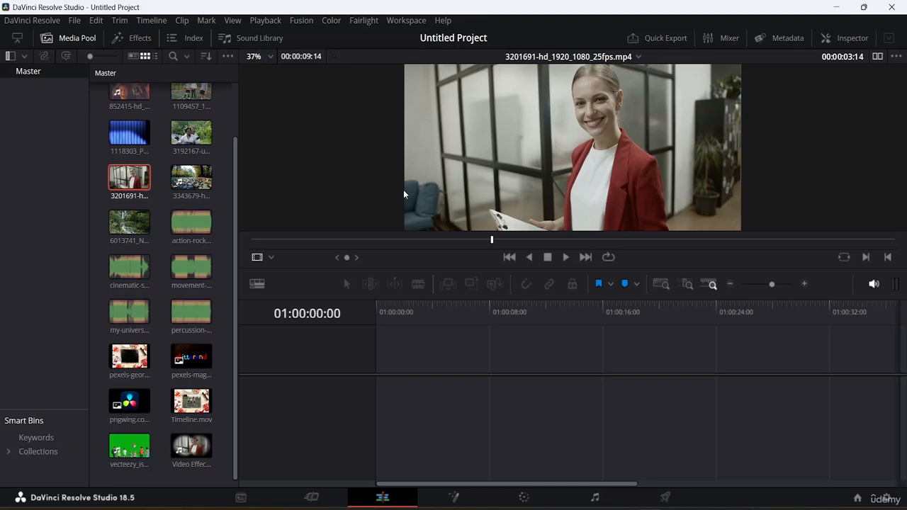
scroll(403, 190, "down", 2)
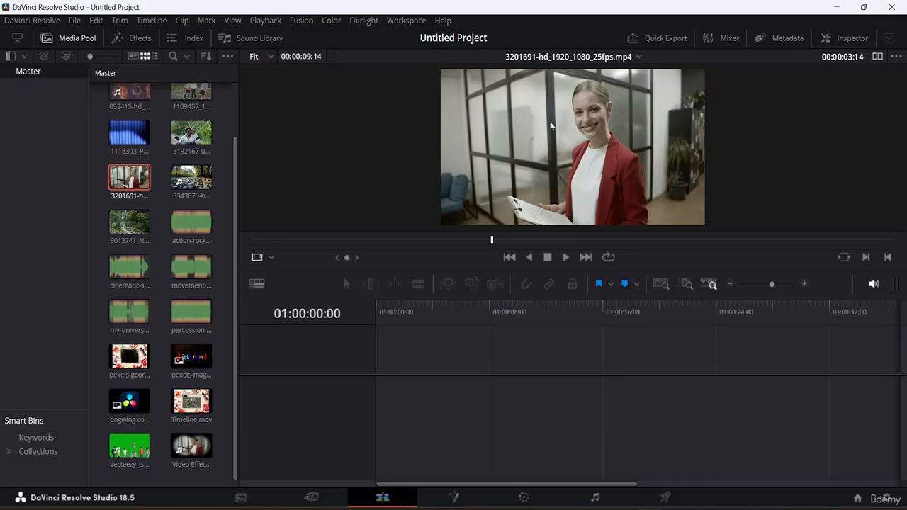
left_click_drag(550, 125, 419, 392)
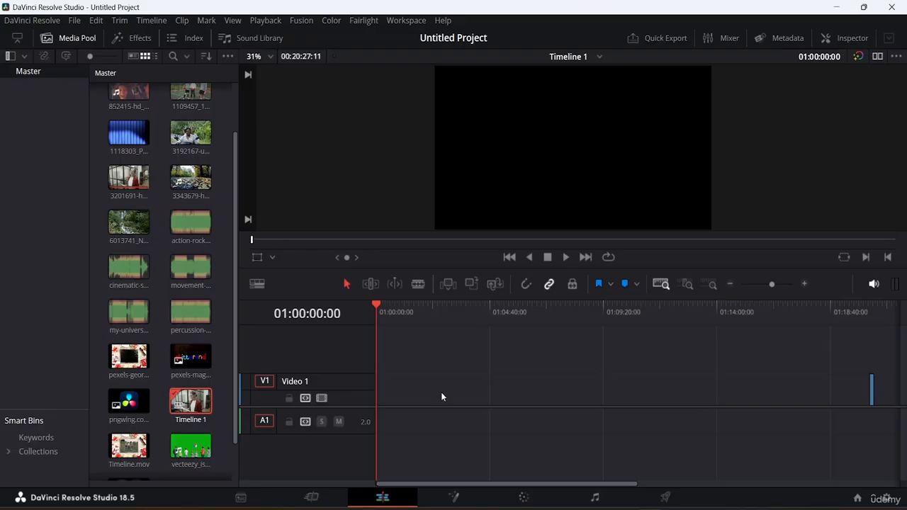
Move the clip on Video 1 to the very start of the timeline at 01:00:00:00
left_click_drag(872, 390, 139, 406)
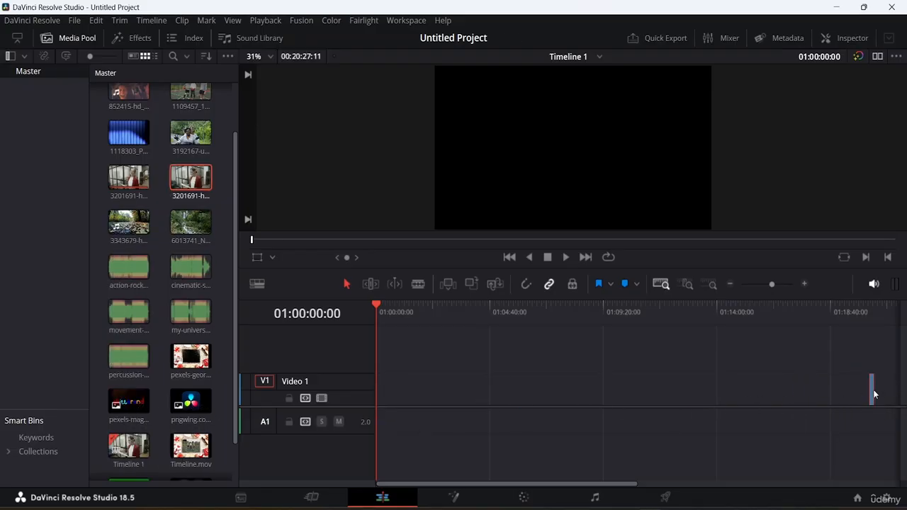
left_click_drag(872, 394, 381, 399)
key("shift+z")
left_click_drag(733, 391, 502, 401)
key("shift+z")
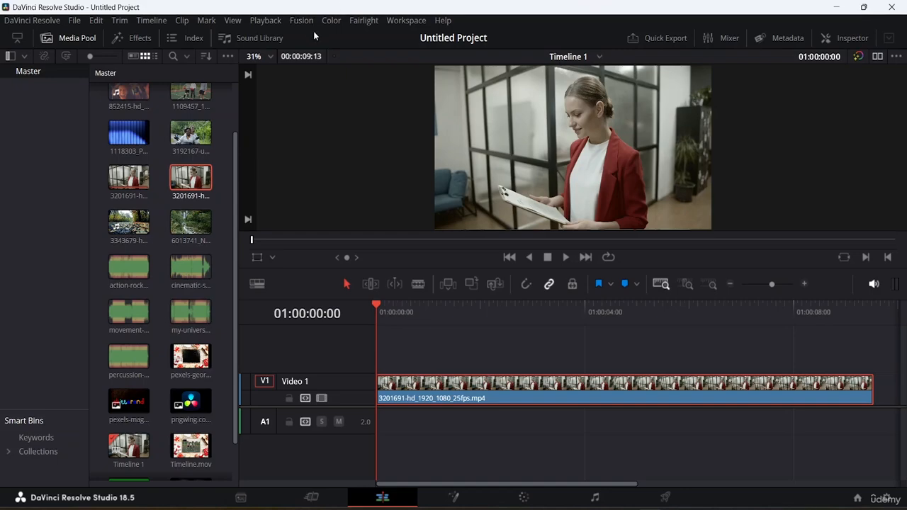
Switch to the Color page and reset its UI layout
double_click(192, 200)
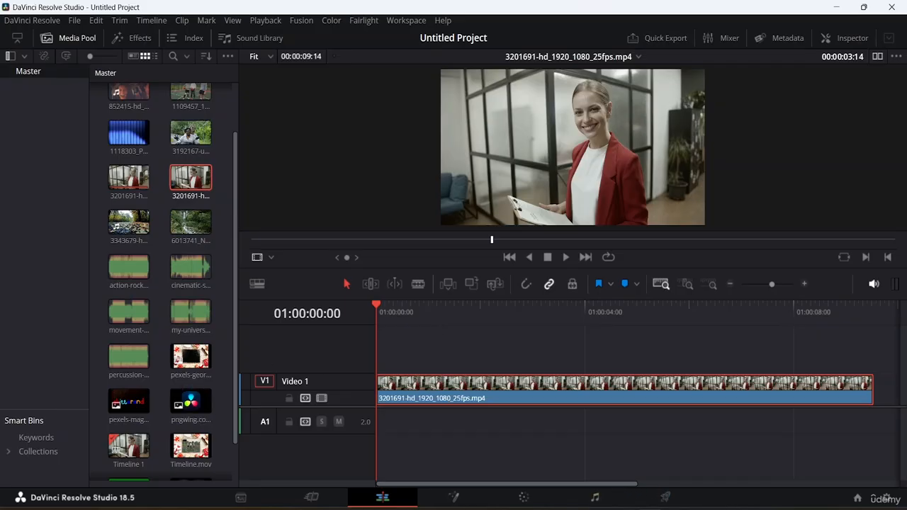
left_click(526, 498)
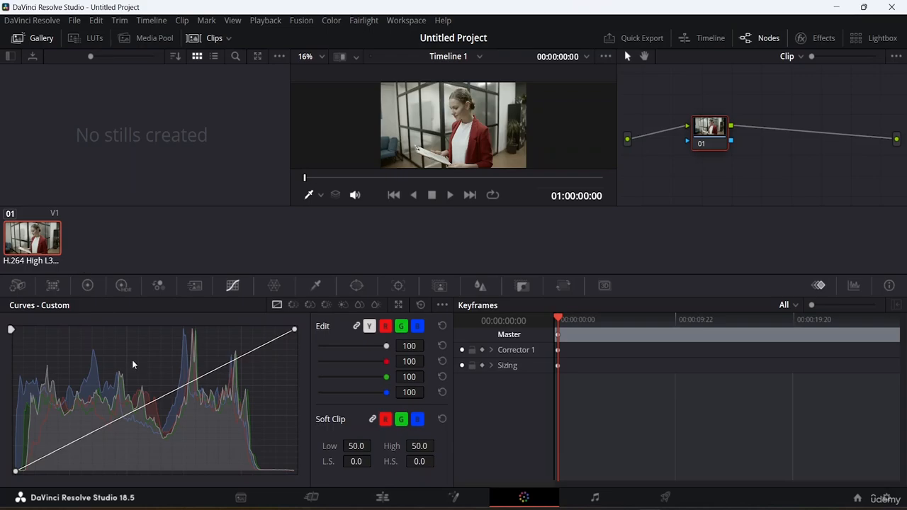
left_click(415, 21)
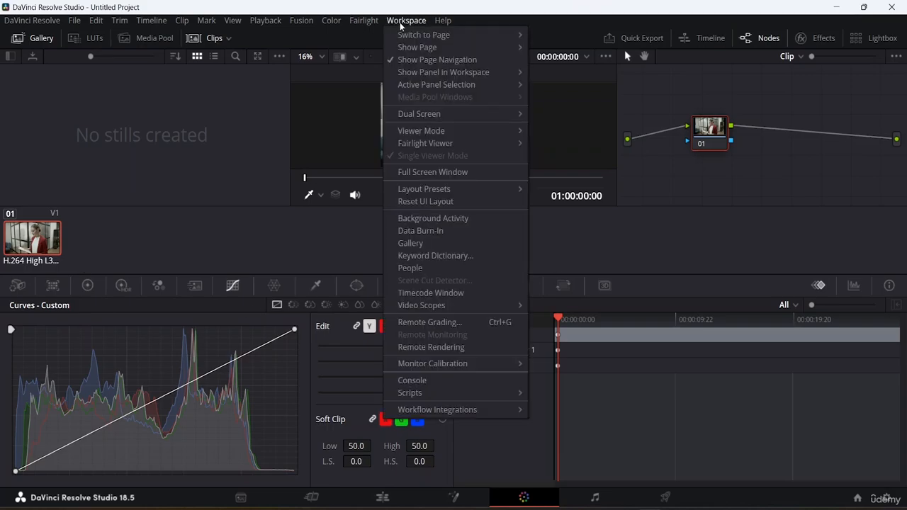
left_click(415, 202)
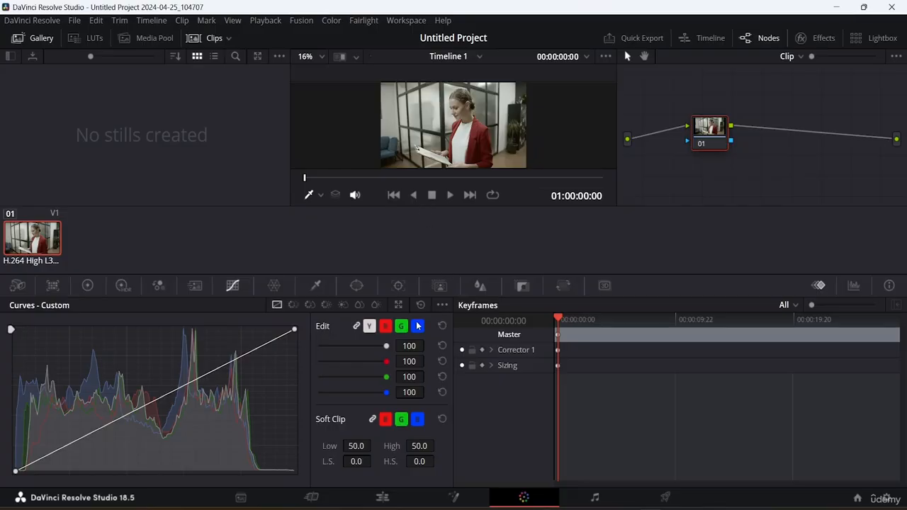
left_click(408, 21)
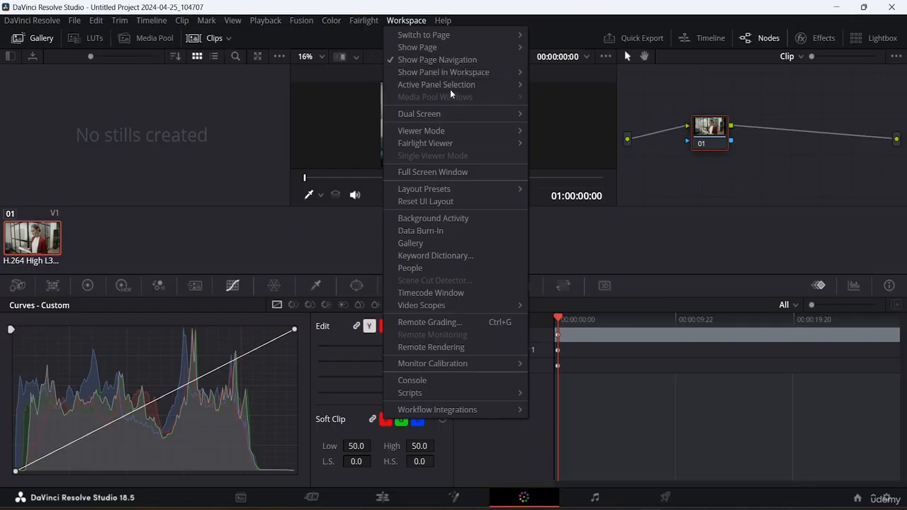
mouse_move(450, 93)
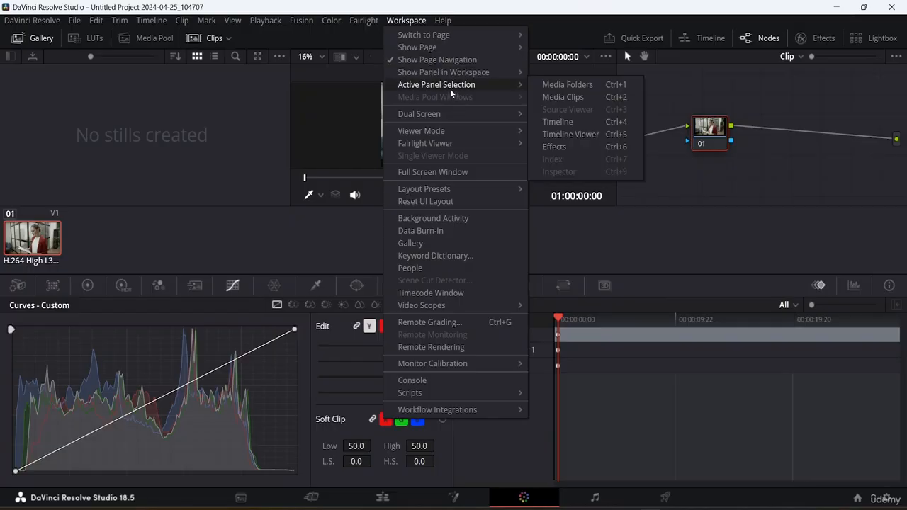
left_click(604, 231)
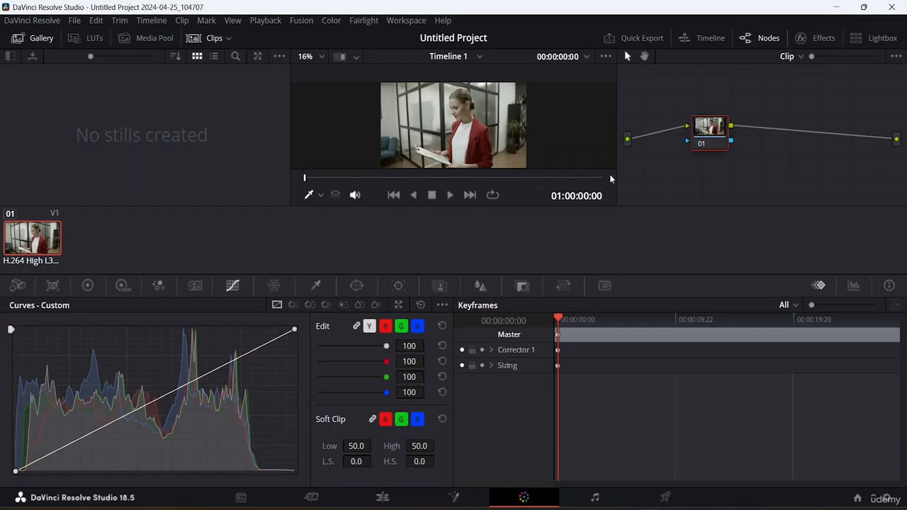
Widen the viewer by shifting its border with the node editor
left_click_drag(615, 146, 623, 146)
left_click_drag(674, 192, 646, 205)
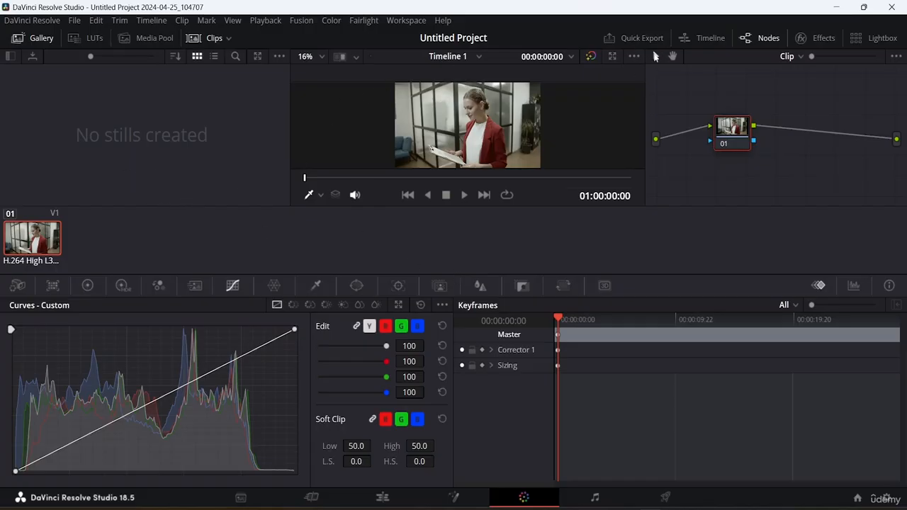
left_click(127, 414)
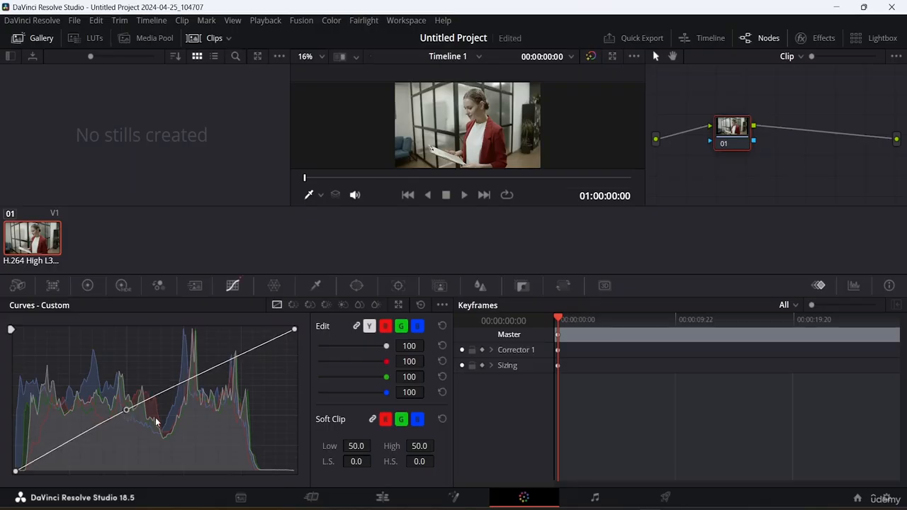
key("ctrl+z")
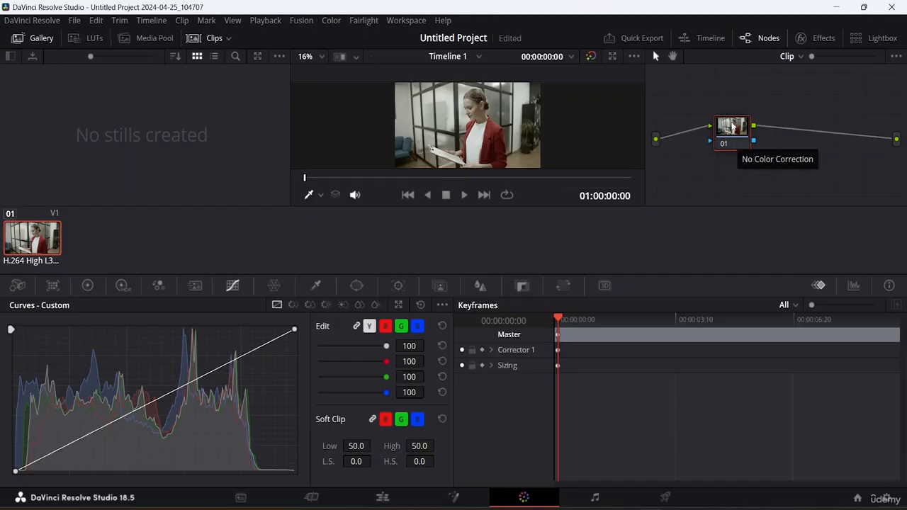
right_click(790, 146)
mouse_move(784, 167)
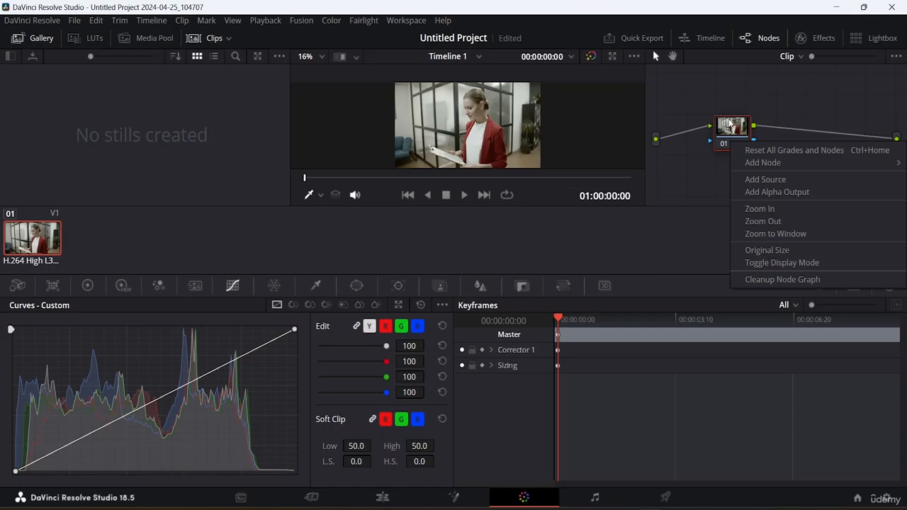
left_click(743, 135)
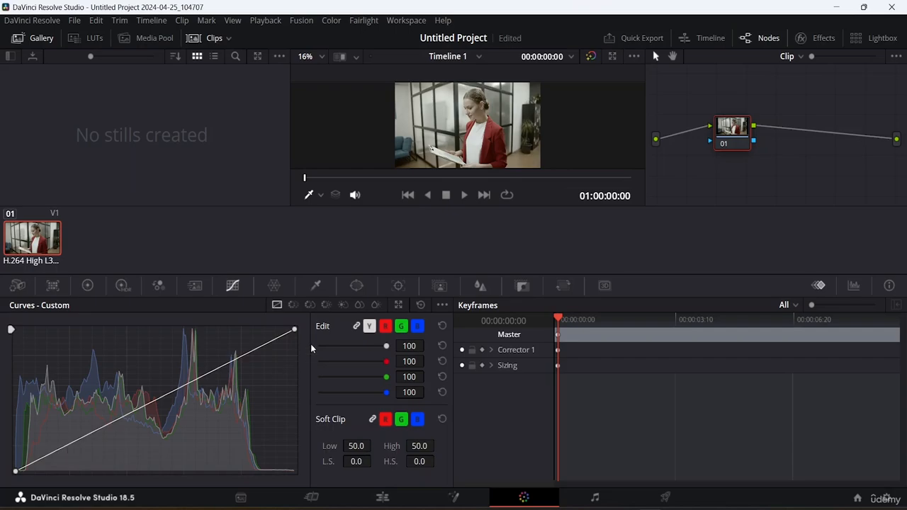
Add three control points to the custom curve, one each in the shadows, midtones and highlights
left_click(55, 451)
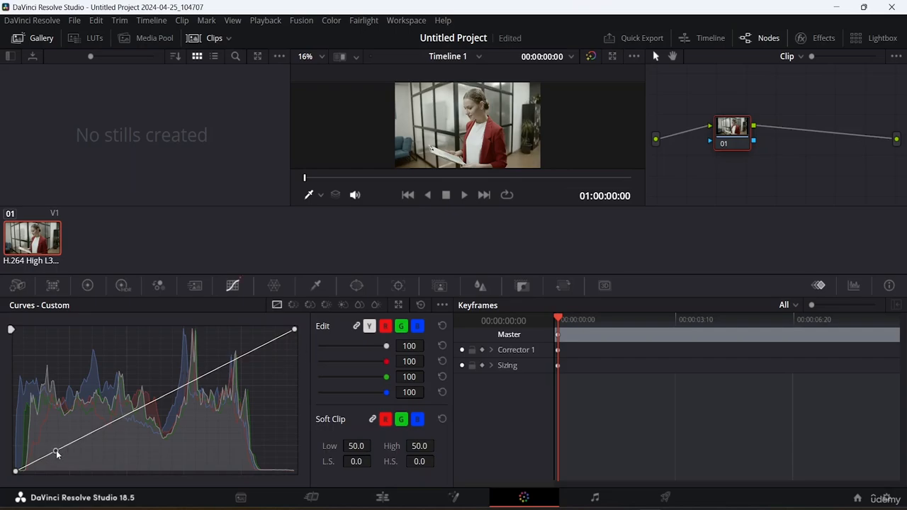
left_click(145, 404)
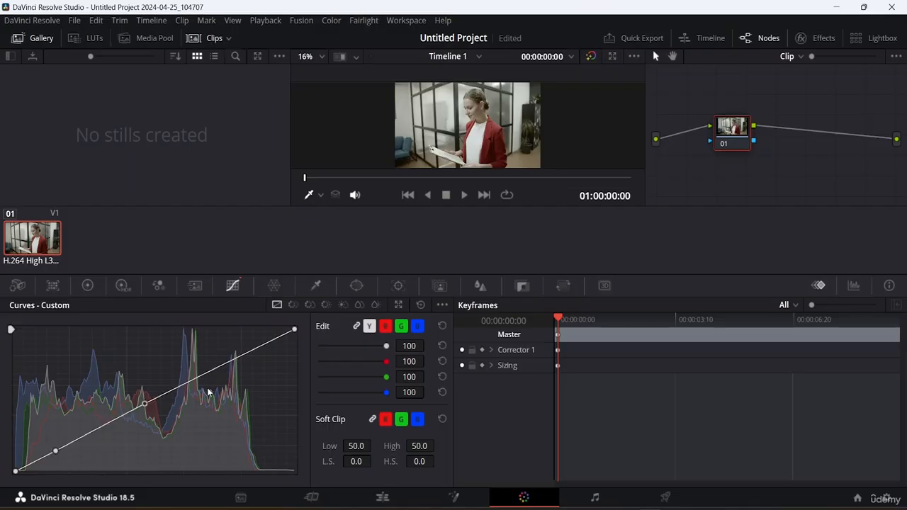
left_click(254, 349)
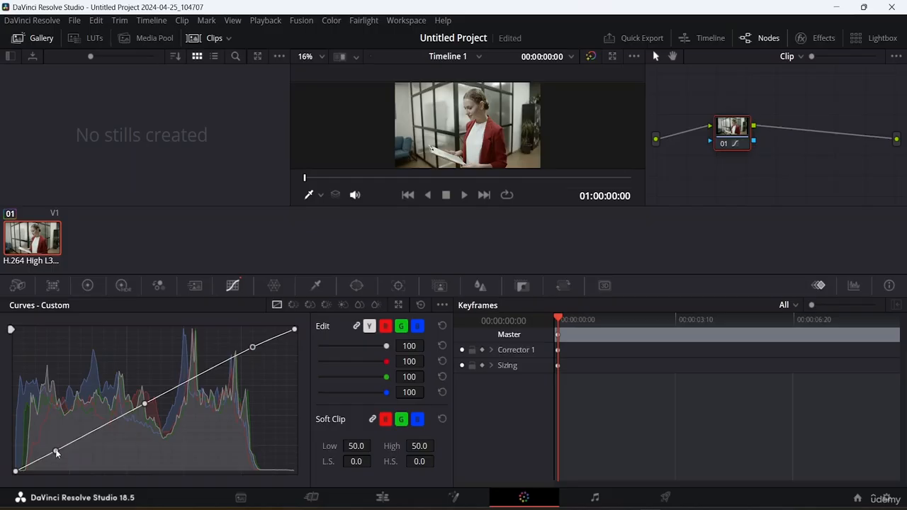
Bend the custom curve to darken shadows, lift midtones and slightly lower highlights, and play the clip to 01:00:04:22
mouse_move(56, 451)
left_mouse_down()
mouse_move(64, 471)
mouse_move(55, 458)
left_mouse_up()
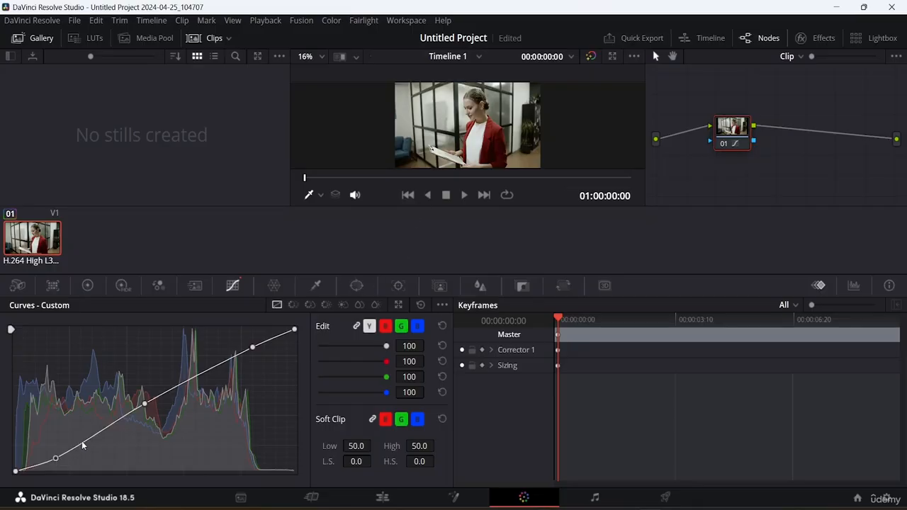
key("ctrl+s")
mouse_move(55, 458)
left_mouse_down()
mouse_move(67, 456)
mouse_move(67, 469)
mouse_move(61, 463)
left_mouse_up()
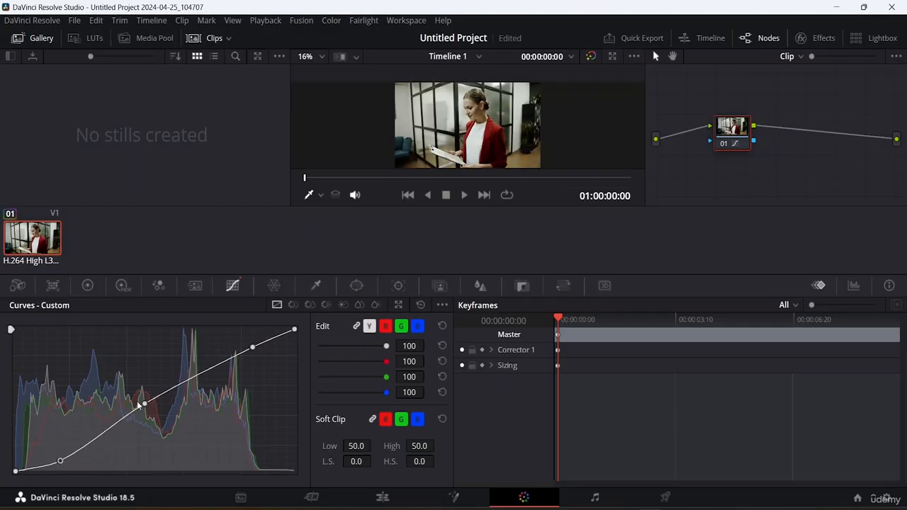
left_click_drag(145, 404, 122, 410)
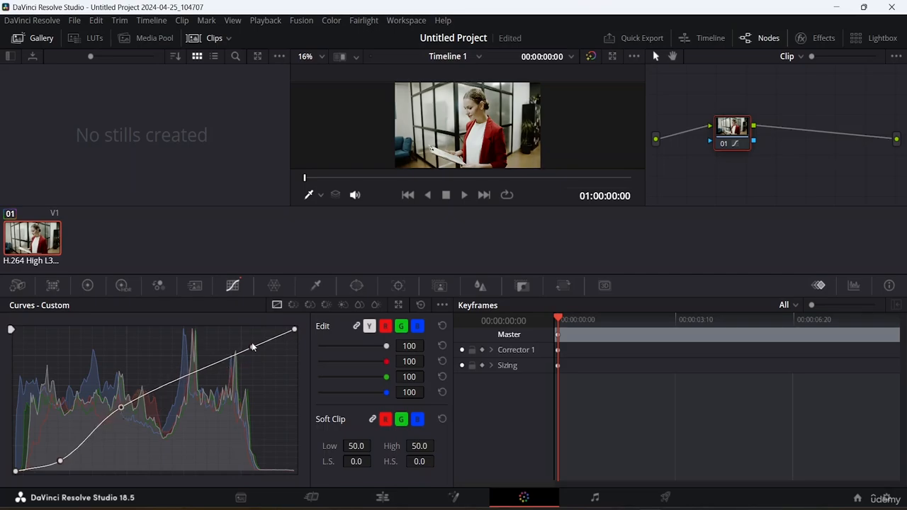
mouse_move(255, 349)
left_mouse_down()
mouse_move(257, 376)
mouse_move(244, 351)
mouse_move(252, 353)
left_mouse_up()
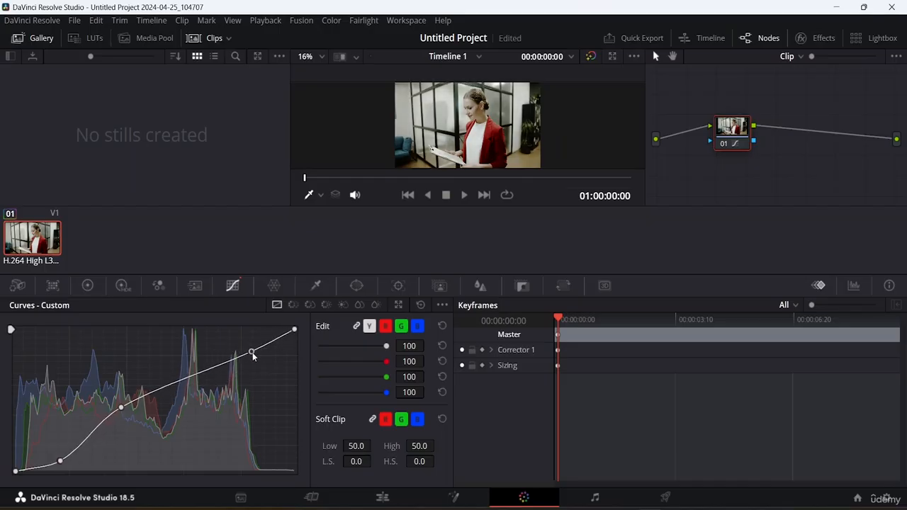
left_click(464, 195)
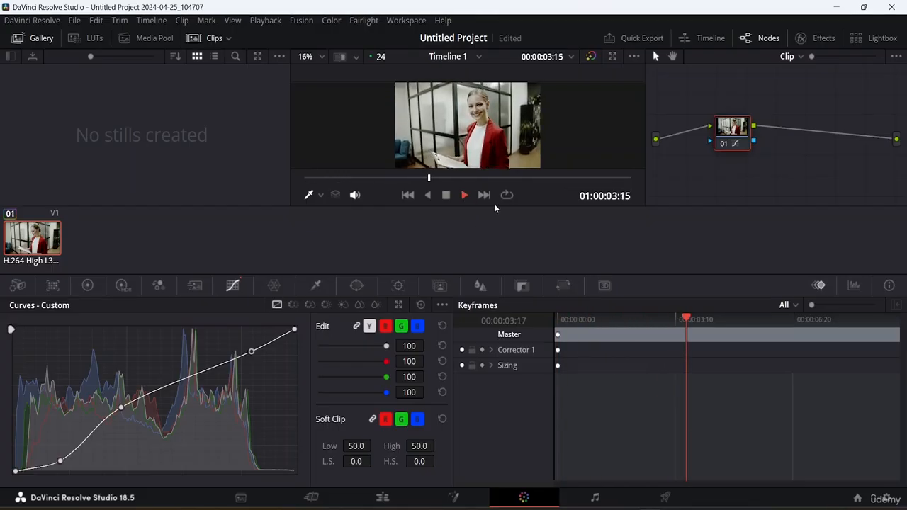
left_click(446, 195)
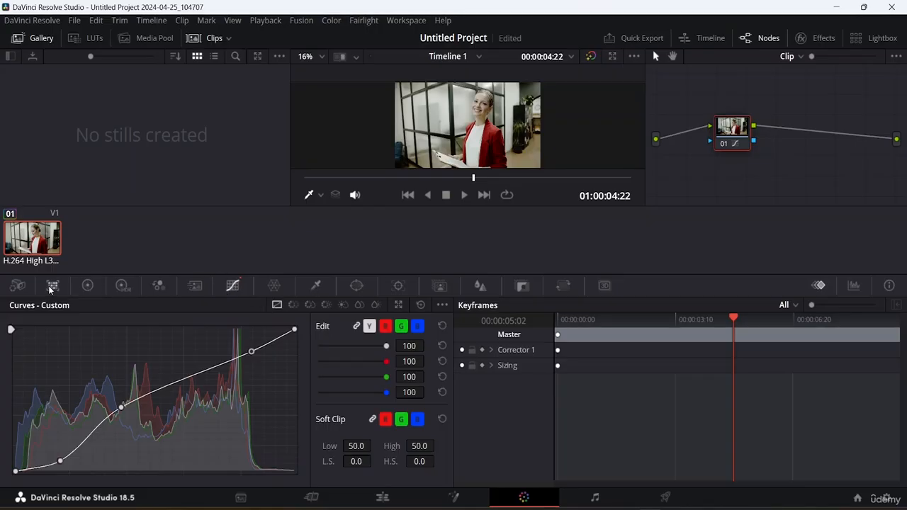
Cool the clip by setting the primaries color temperature to -520
left_click(87, 286)
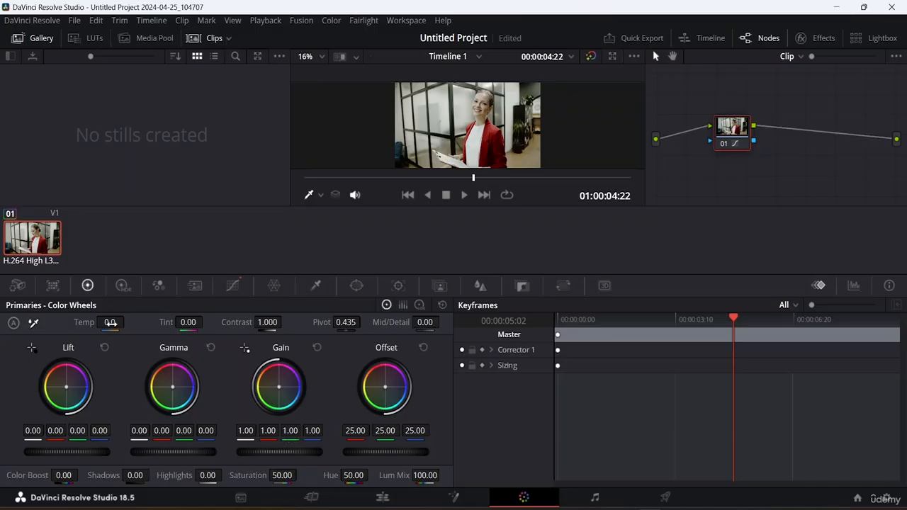
mouse_move(110, 322)
left_mouse_down()
mouse_move(75, 322)
mouse_move(116, 323)
mouse_move(94, 323)
left_mouse_up()
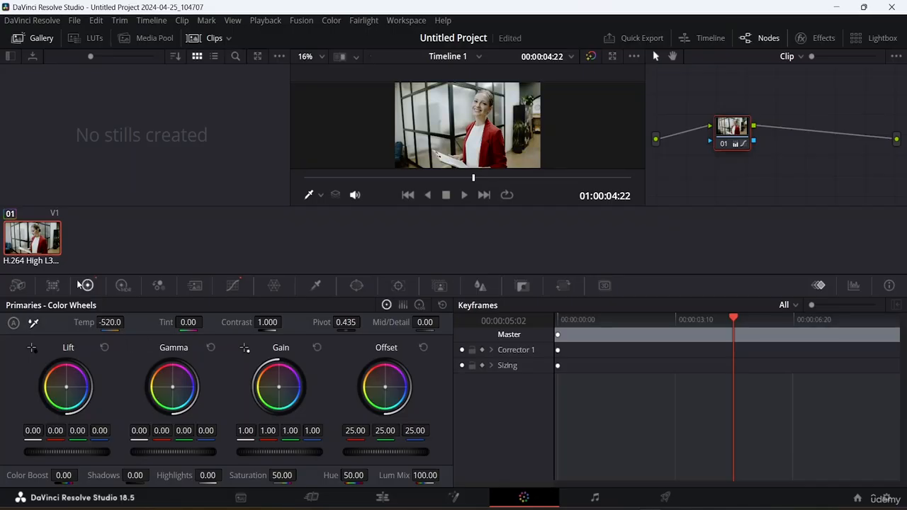
Darken the midtones by shifting the custom curve's middle control point toward the highlights
left_click(234, 287)
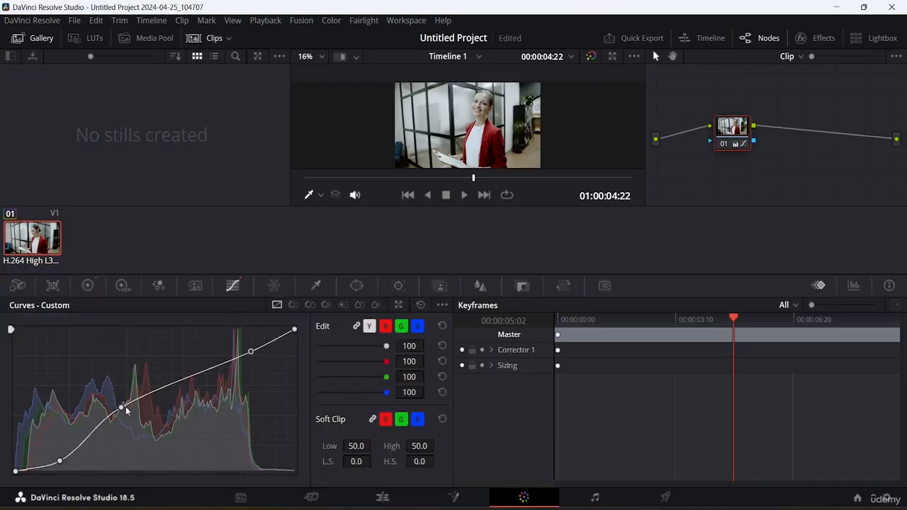
left_click_drag(121, 408, 162, 407)
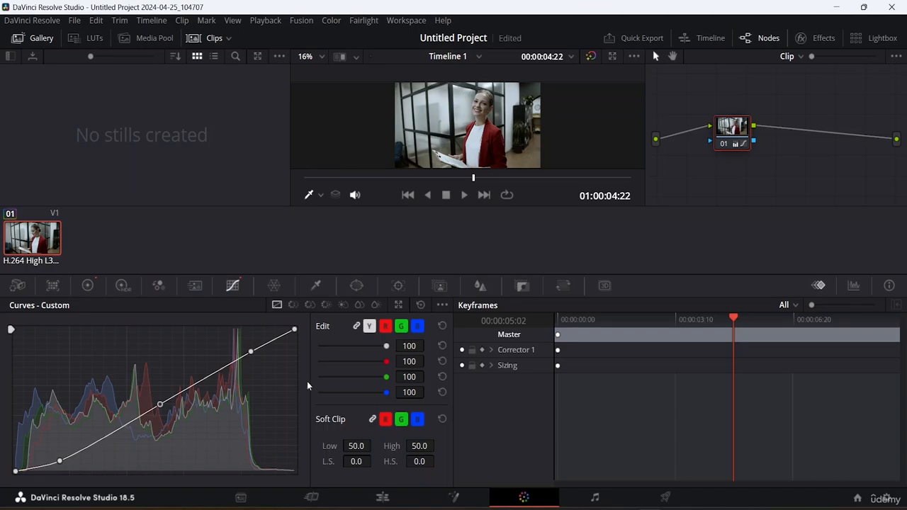
Set the color temperature to 280 and the tint to 50 in the primaries color wheels
left_click(87, 286)
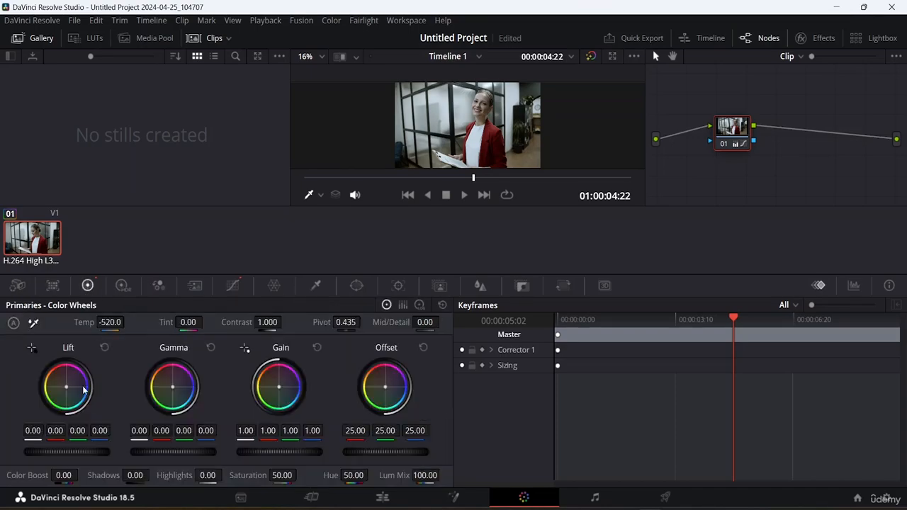
left_click_drag(98, 322, 119, 333)
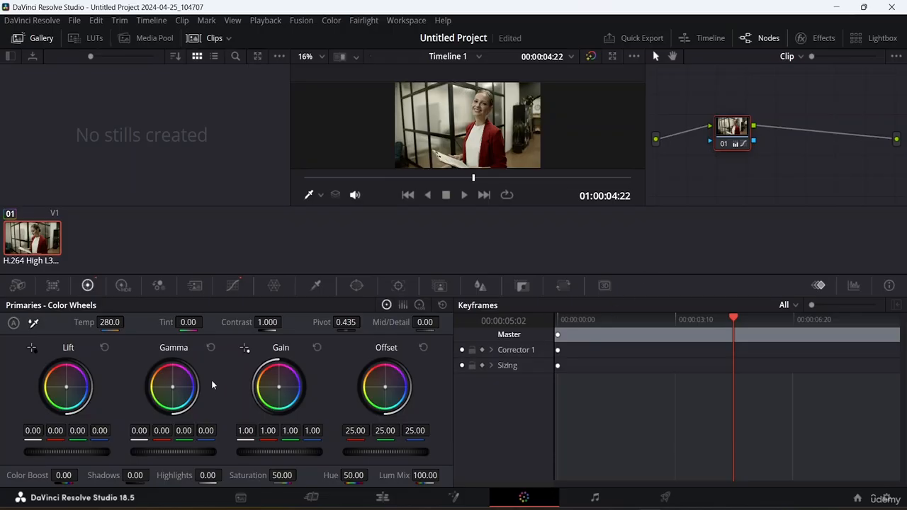
left_click_drag(189, 322, 206, 321)
double_click(188, 322)
type("50")
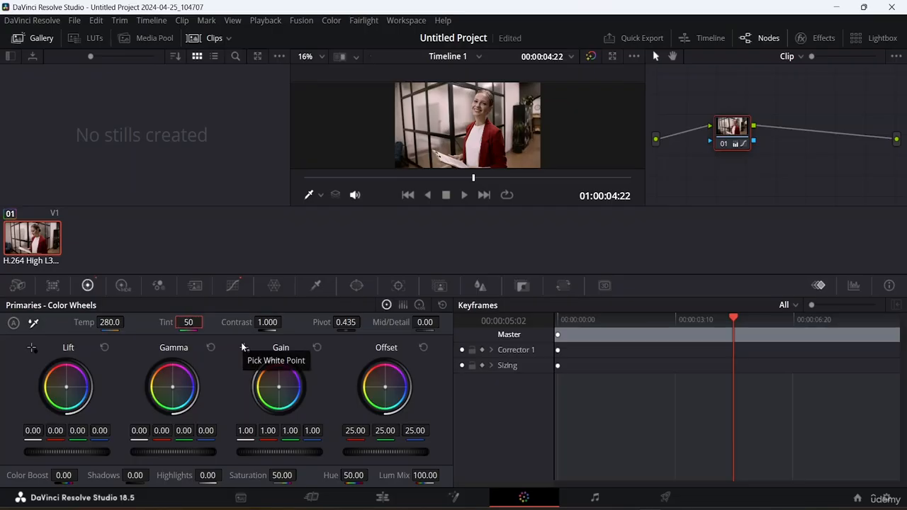
key("Return")
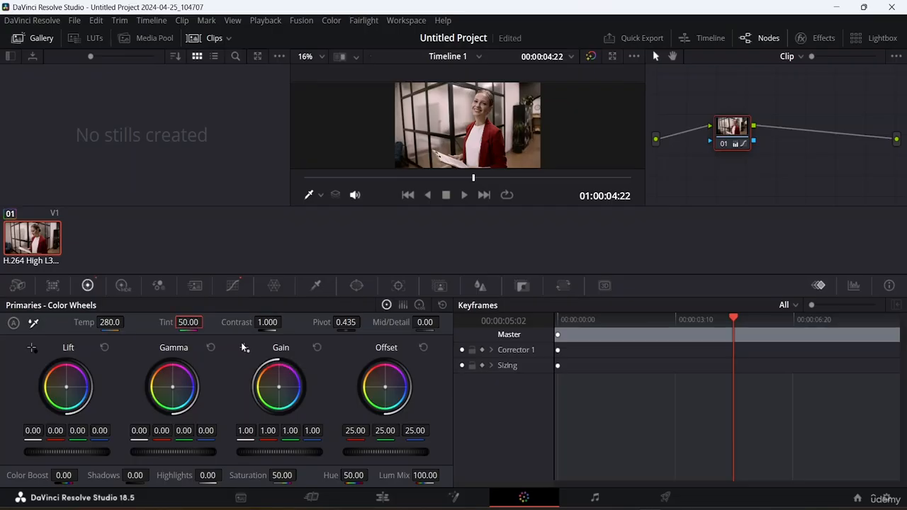
Set the primaries contrast to 1.142, midtone detail to 50, saturation to 39.20 and shadows to 0
left_click_drag(268, 322, 286, 323)
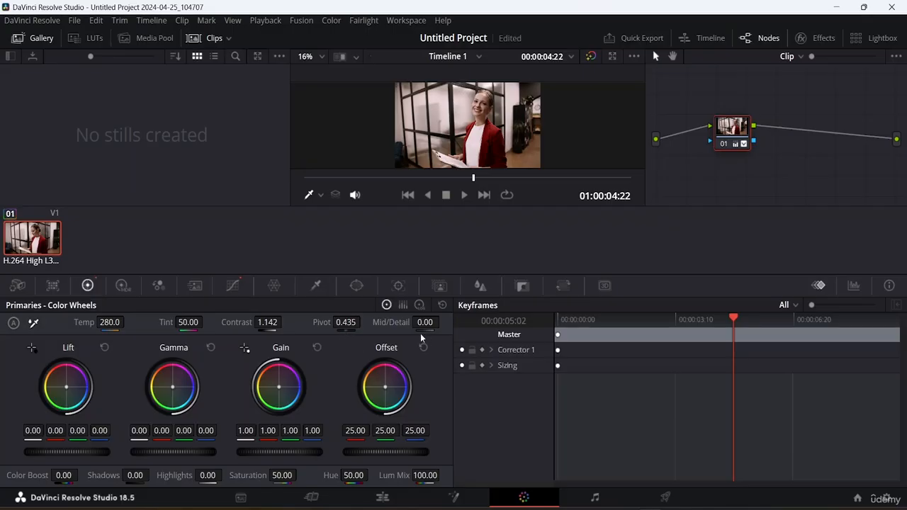
left_click_drag(425, 323, 684, 322)
left_click_drag(284, 475, 300, 475)
left_click_drag(148, 475, 152, 476)
left_click(137, 475)
type("0")
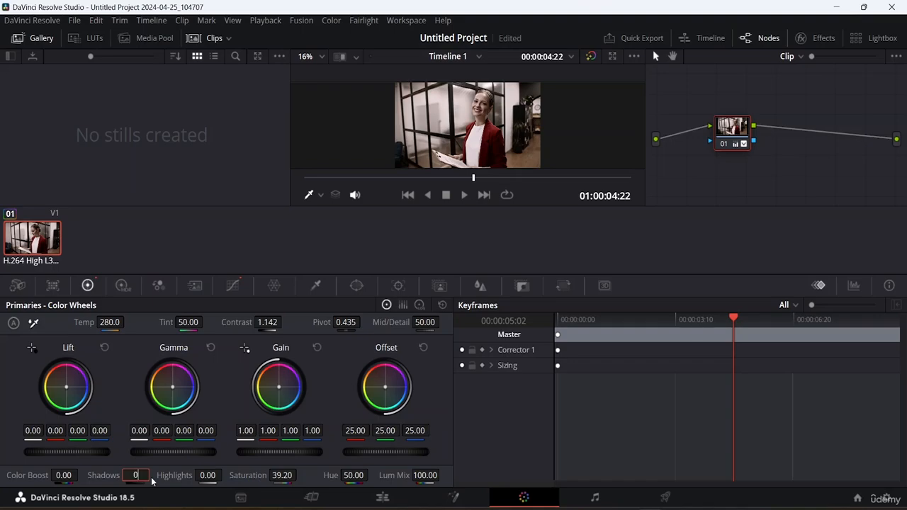
key("Return")
Shift the red/green/blue balance of lift to -0.02/0.01/-0.03, offset to 25.20/23.82/32.17 and gain to 1.03/1.00/0.92
mouse_move(736, 146)
left_click_drag(63, 388, 65, 387)
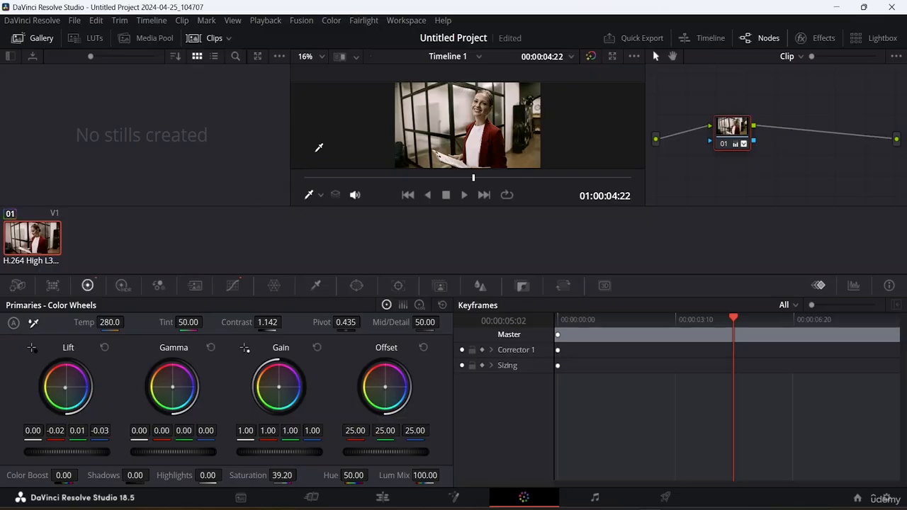
left_click_drag(383, 387, 387, 388)
mouse_move(277, 395)
left_mouse_down()
mouse_move(284, 391)
mouse_move(273, 387)
left_mouse_up()
Raise the gamma master to 0.06 and balance its red, green and blue to 0.07, 0.06 and 0.03
left_click_drag(173, 392, 179, 380)
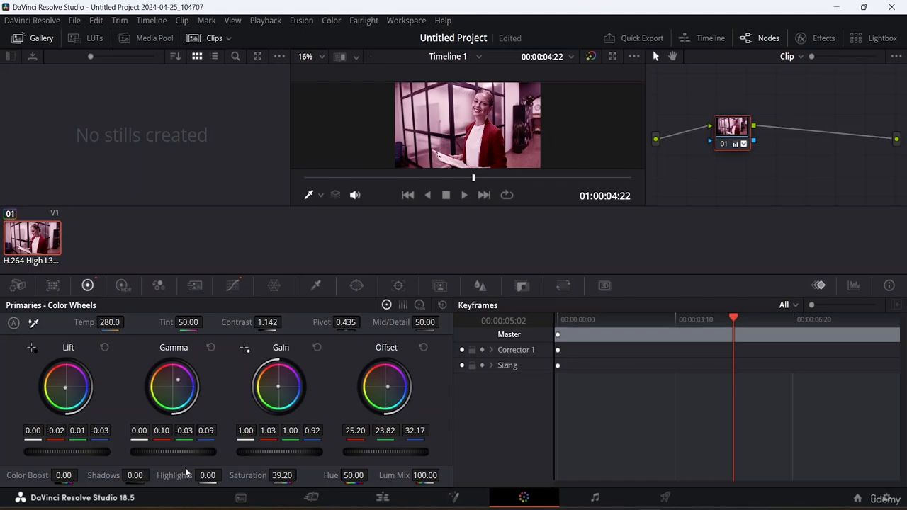
mouse_move(176, 455)
left_mouse_down()
mouse_move(202, 455)
mouse_move(186, 455)
left_mouse_up()
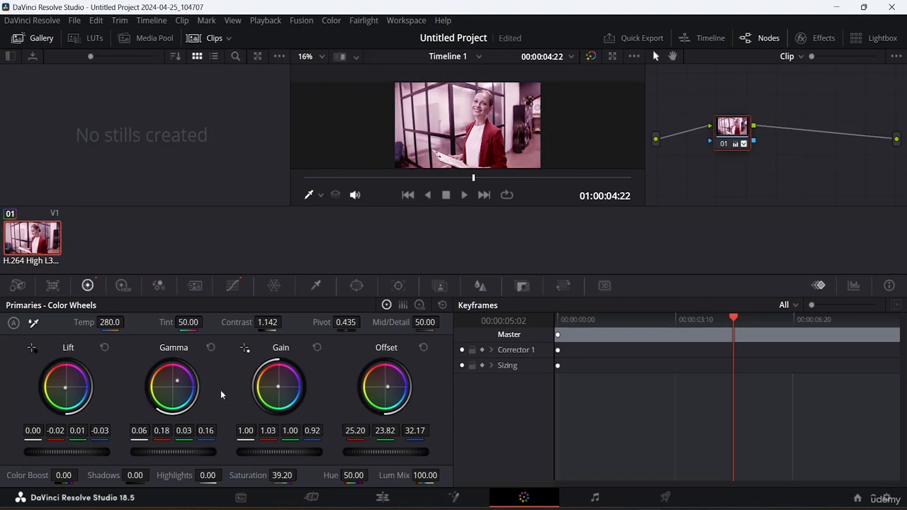
left_click_drag(178, 383, 171, 387)
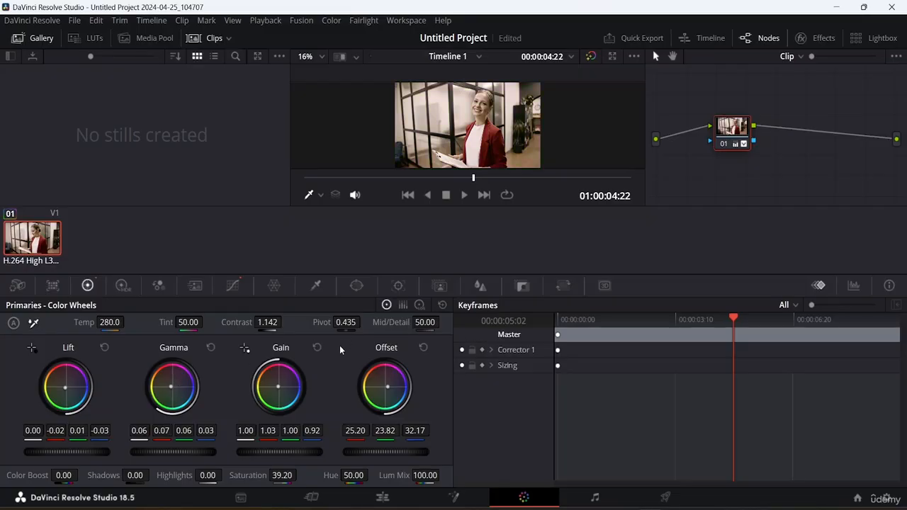
left_click(54, 286)
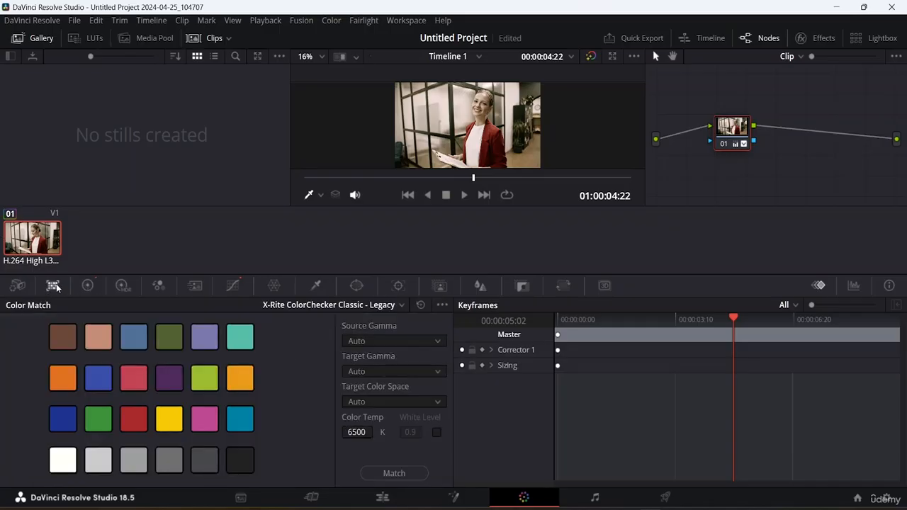
left_click(90, 287)
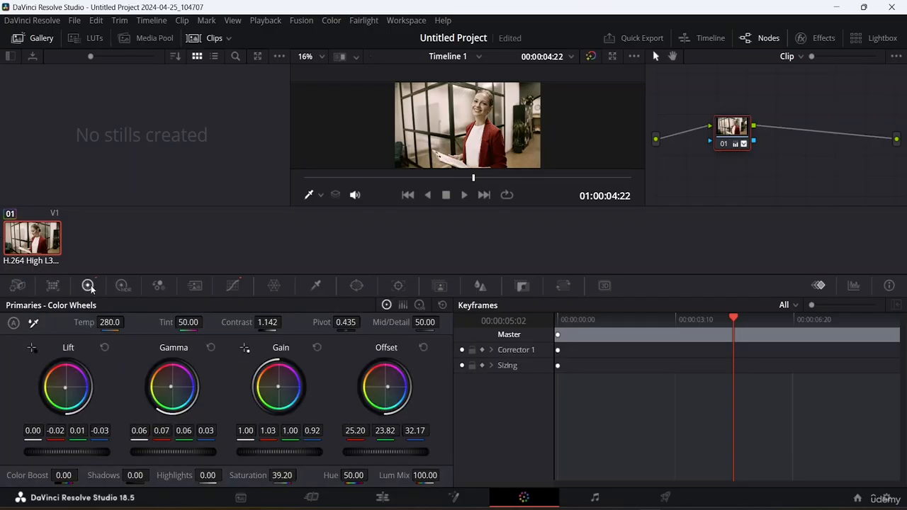
left_click(114, 288)
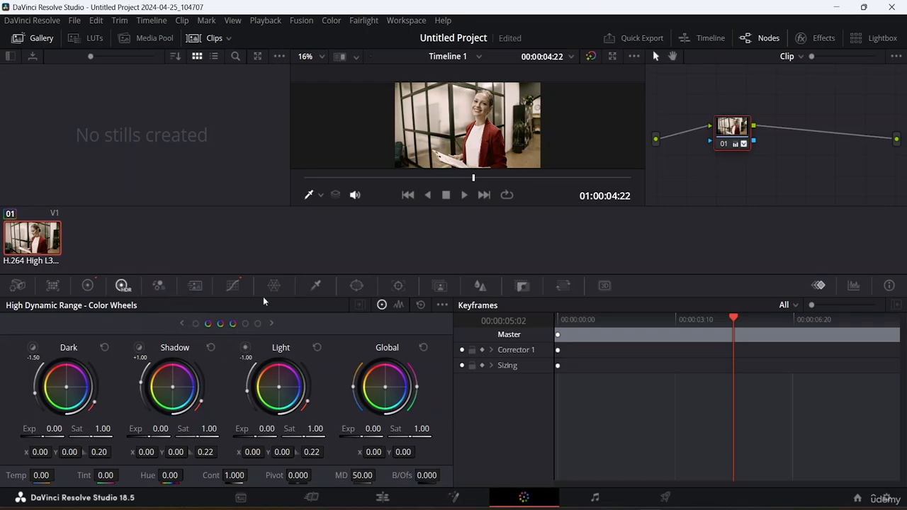
Switch from the HDR color wheels to the Hue Vs Hue curve
left_click(229, 286)
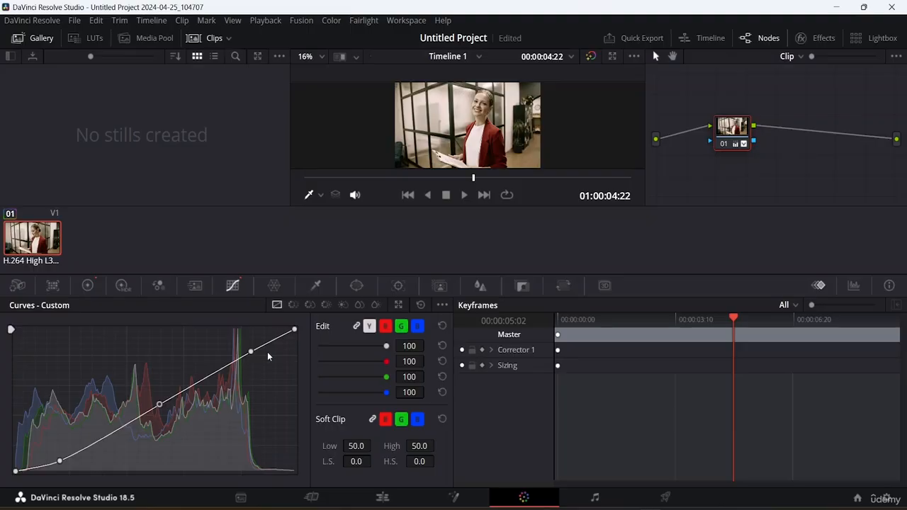
left_click(292, 305)
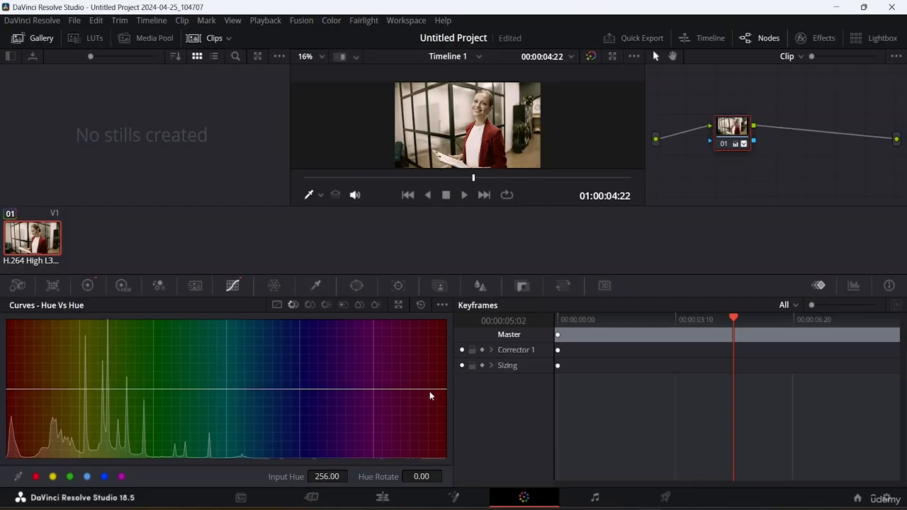
Try two Hue Vs Hue points, rotating input hue 232.87 by 37.60 and input hue 292.63 by -50.40
left_click_drag(435, 390, 433, 387)
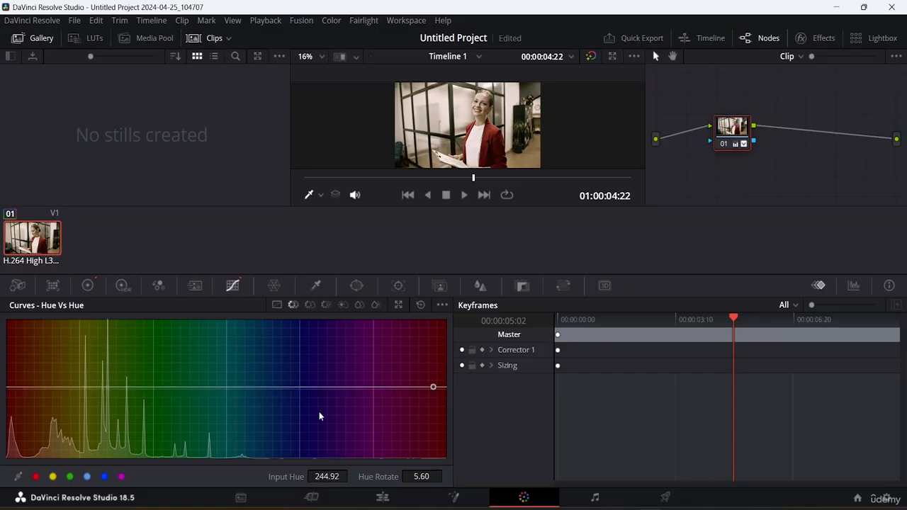
left_click(12, 388)
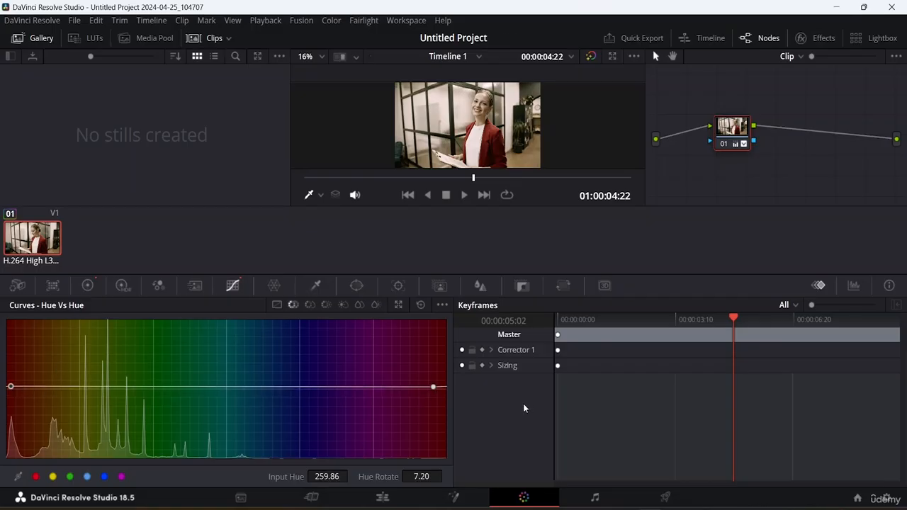
left_click_drag(434, 390, 418, 375)
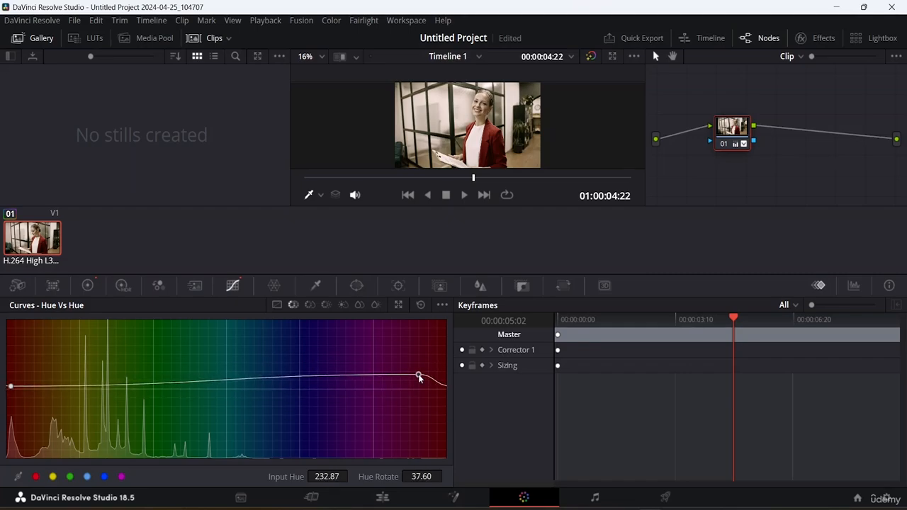
left_click_drag(9, 388, 51, 409)
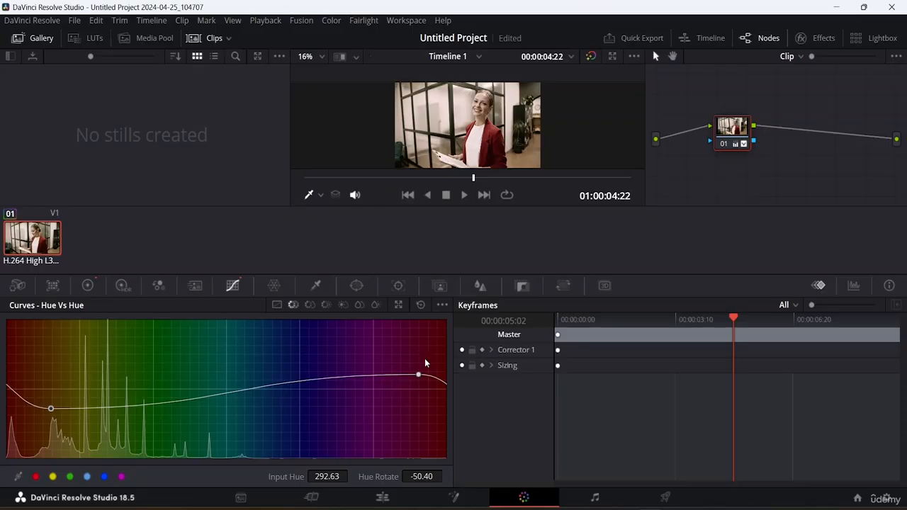
Move the magenta-red Hue Vs Hue point to a rotation of 7.20, and delete both points to flatten the curve
left_click(311, 305)
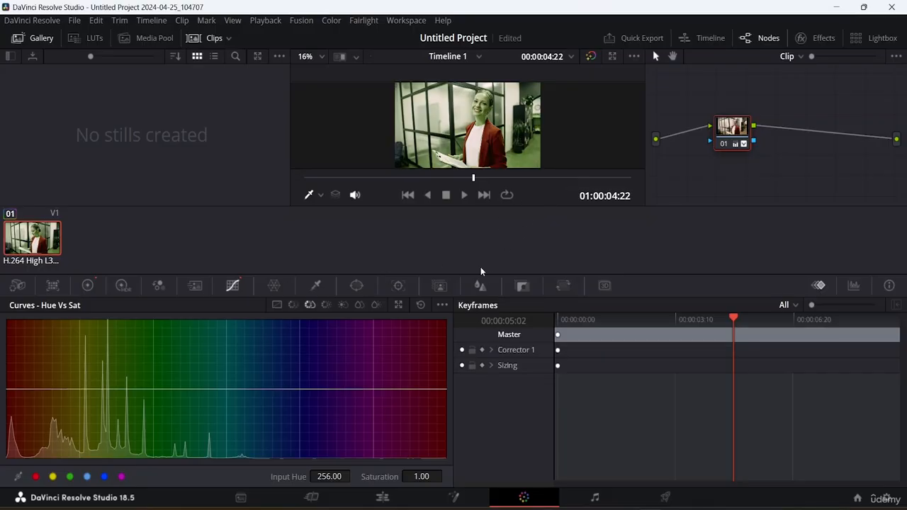
left_click(292, 305)
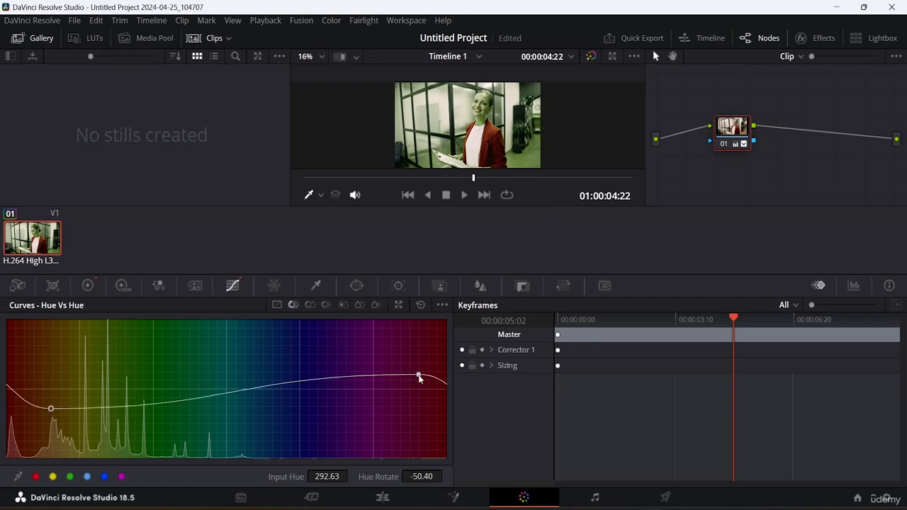
left_click_drag(418, 375, 443, 386)
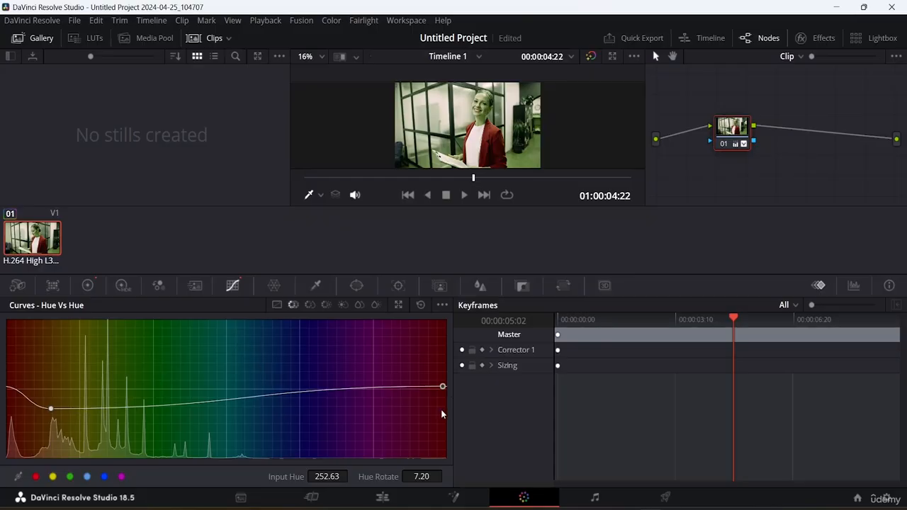
right_click(443, 386)
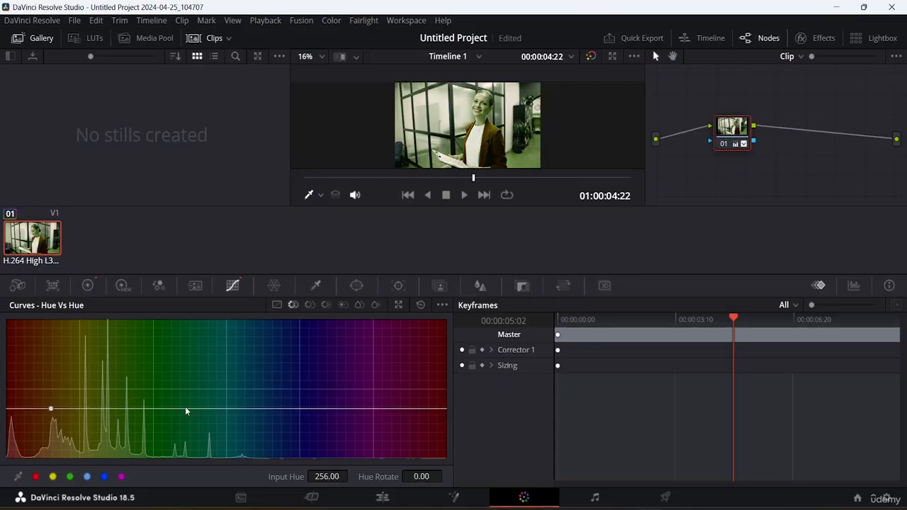
right_click(49, 409)
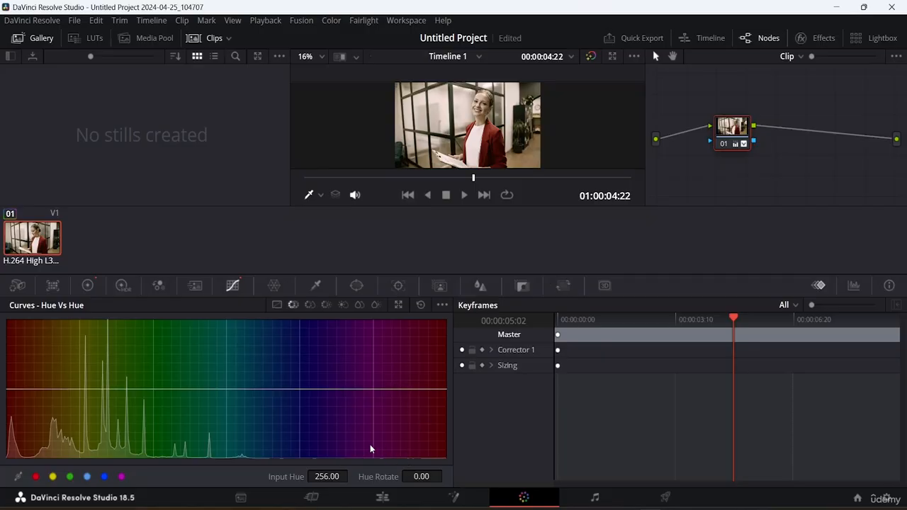
Add two Hue Vs Hue points in the reds, rotating input hue 256.00 by 13.60 and input hue 250.70 by 47.20
left_click_drag(433, 390, 439, 401)
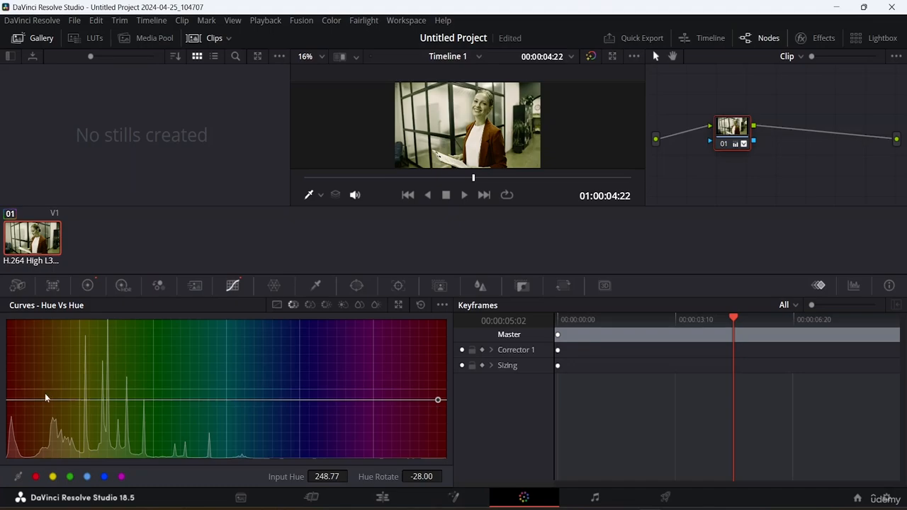
left_click_drag(11, 404, 7, 386)
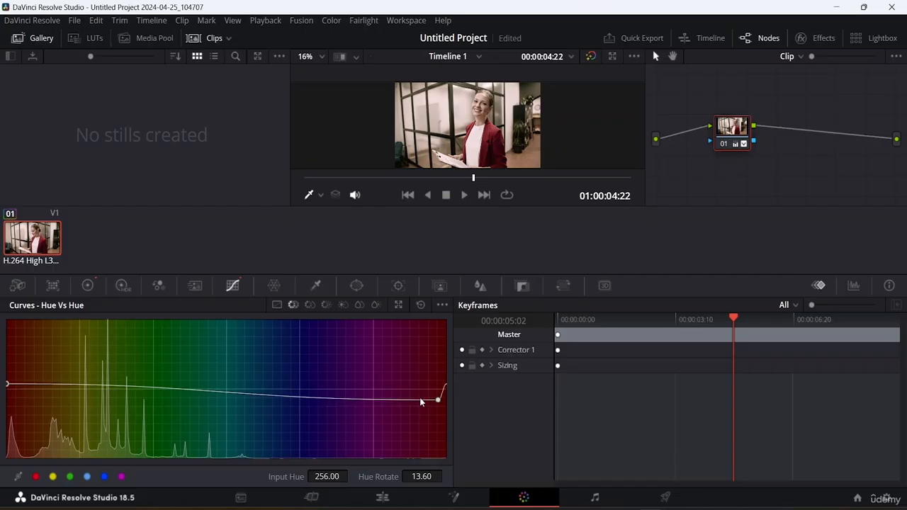
left_click_drag(438, 399, 455, 375)
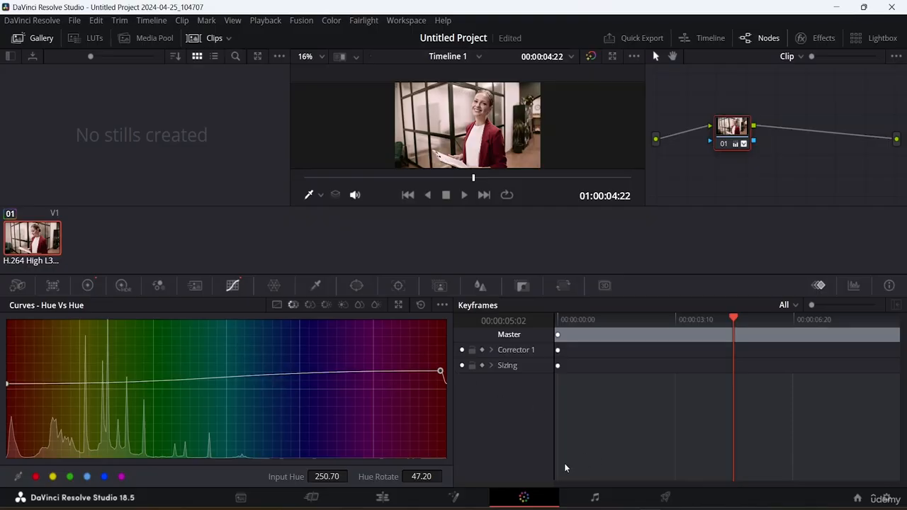
Shape the Hue Vs Sat curve with saturation 1.60 at input hue 287.33 and 0.76 at input hue 242.51
left_click(309, 305)
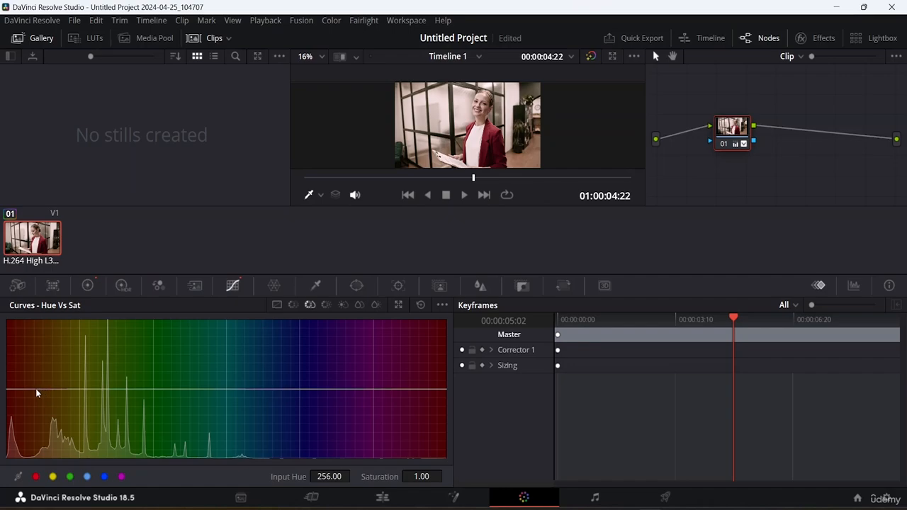
mouse_move(34, 389)
left_mouse_down()
mouse_move(35, 398)
mouse_move(35, 382)
left_mouse_up()
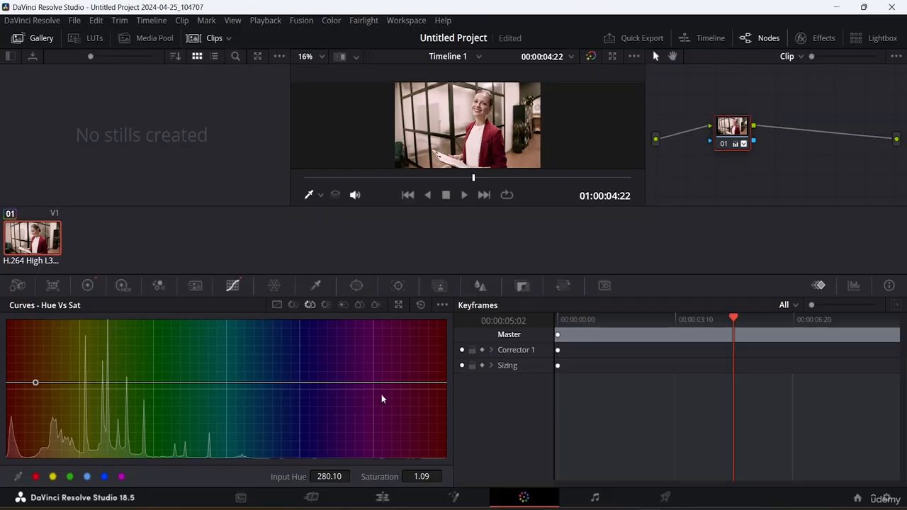
left_click(431, 380)
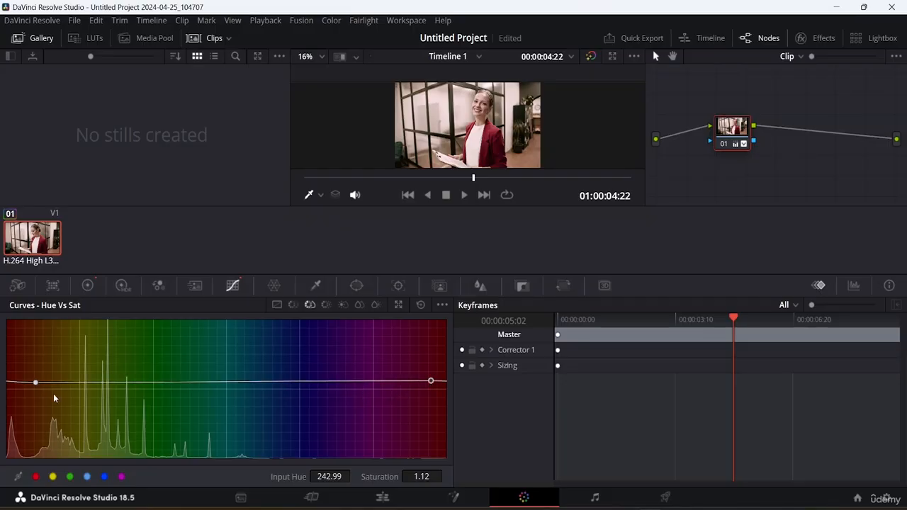
left_click_drag(36, 384, 44, 349)
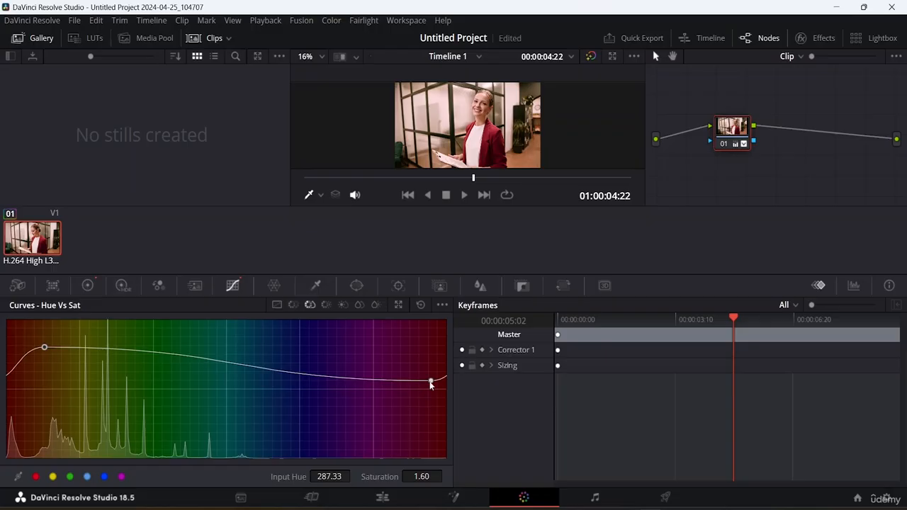
left_click_drag(430, 382, 430, 406)
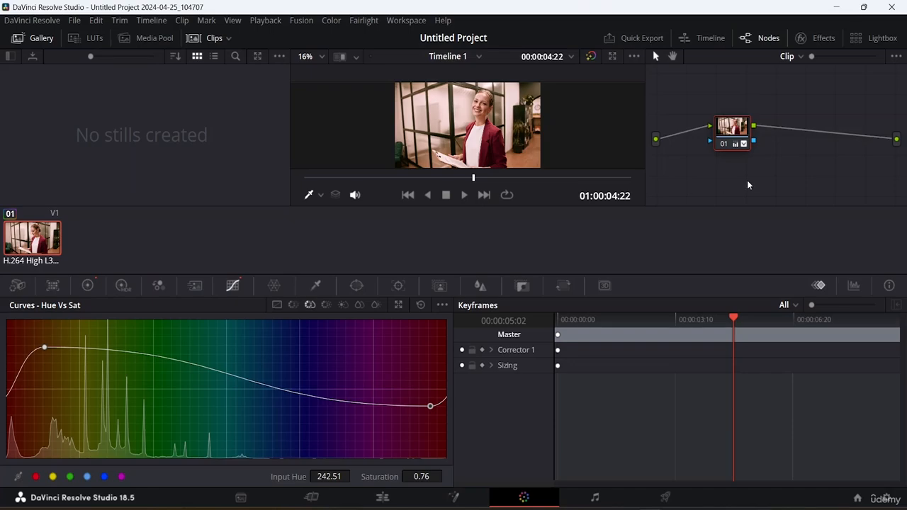
Compare the graded clip with its source on the Edit page and return to the Color page
left_click(387, 497)
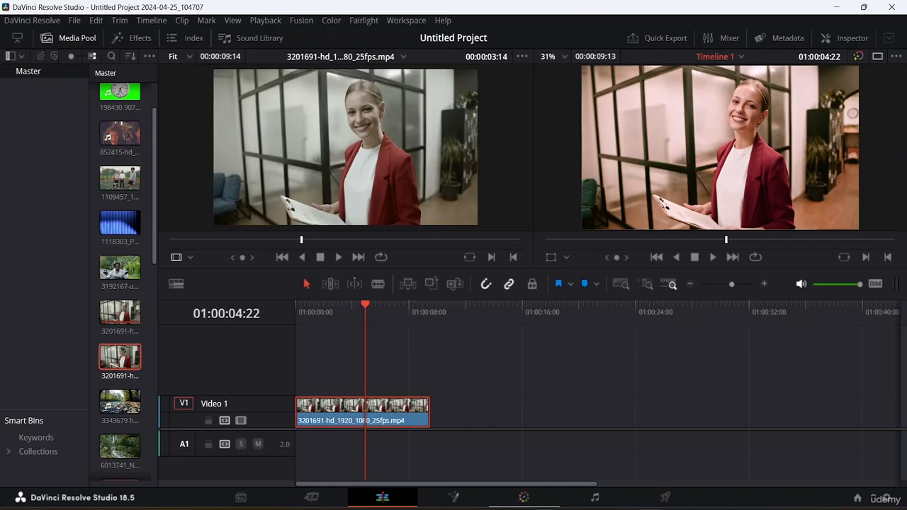
left_click(518, 497)
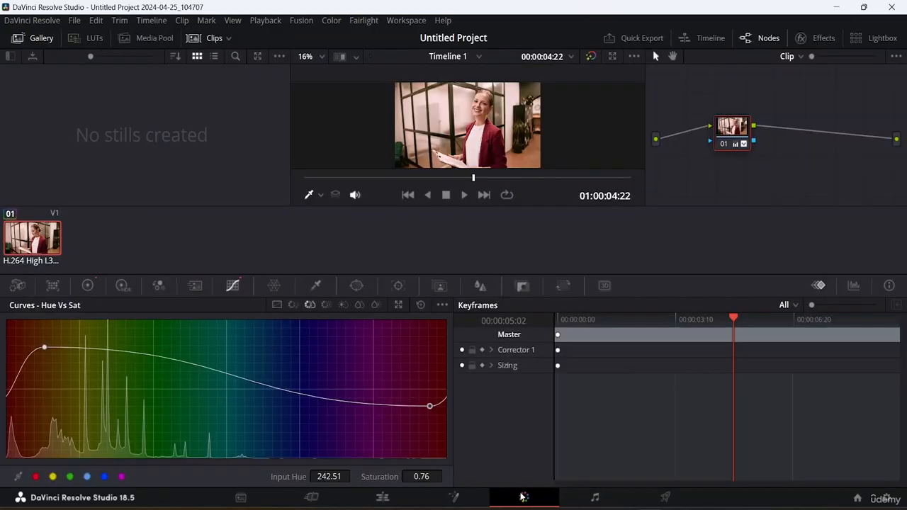
Add a second corrector node and insert it on the connection between node 01 and the output
right_click(804, 148)
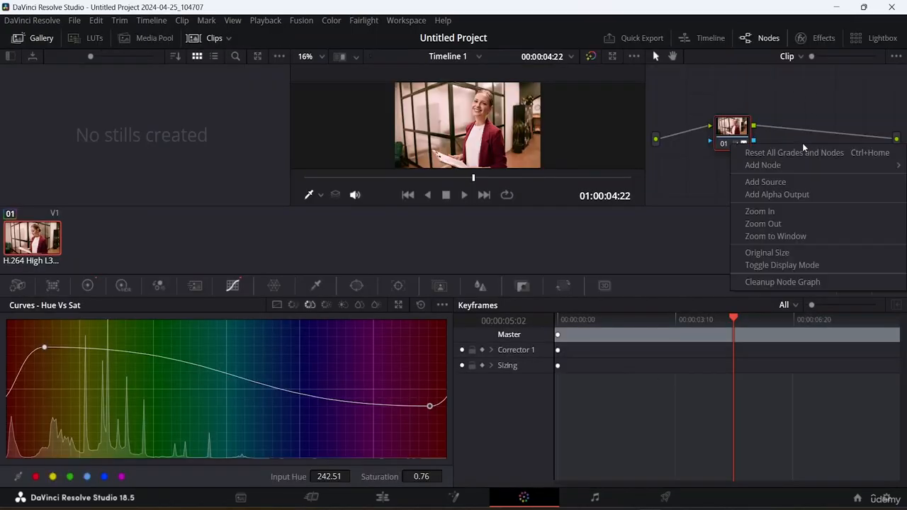
mouse_move(785, 165)
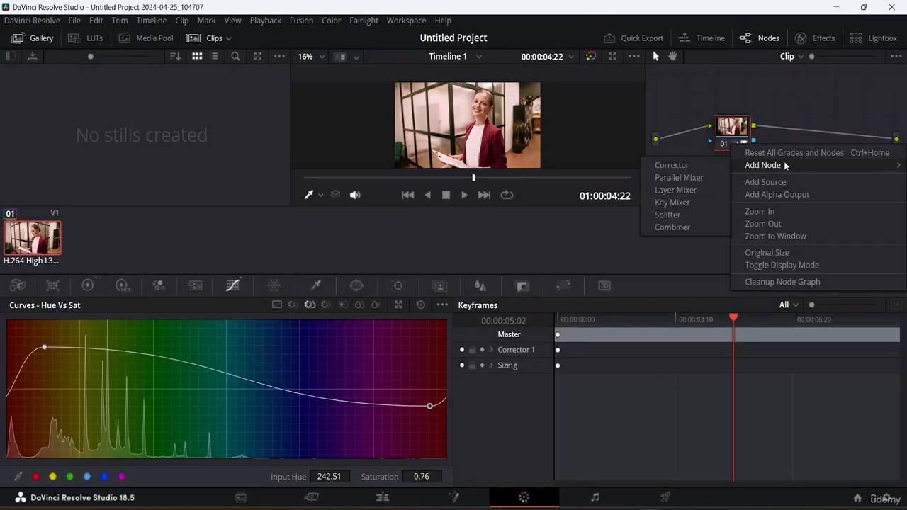
left_click(700, 161)
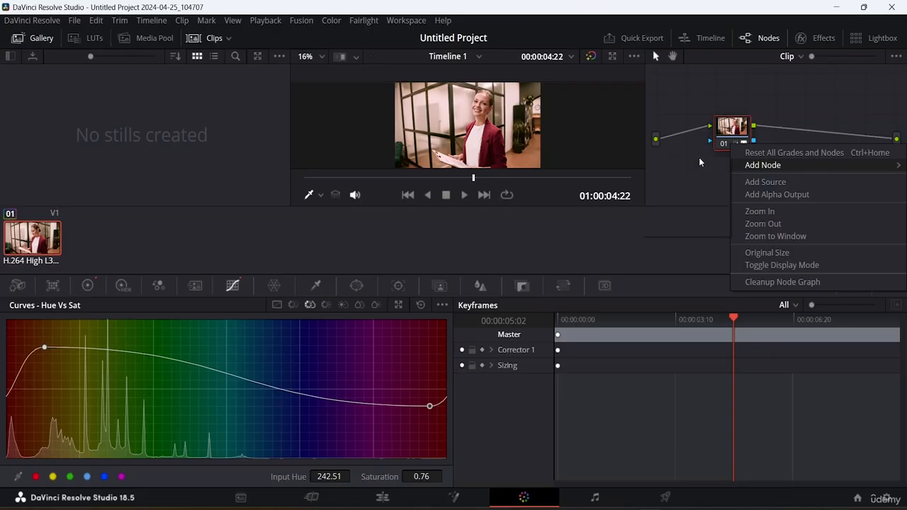
left_click_drag(805, 145, 833, 129)
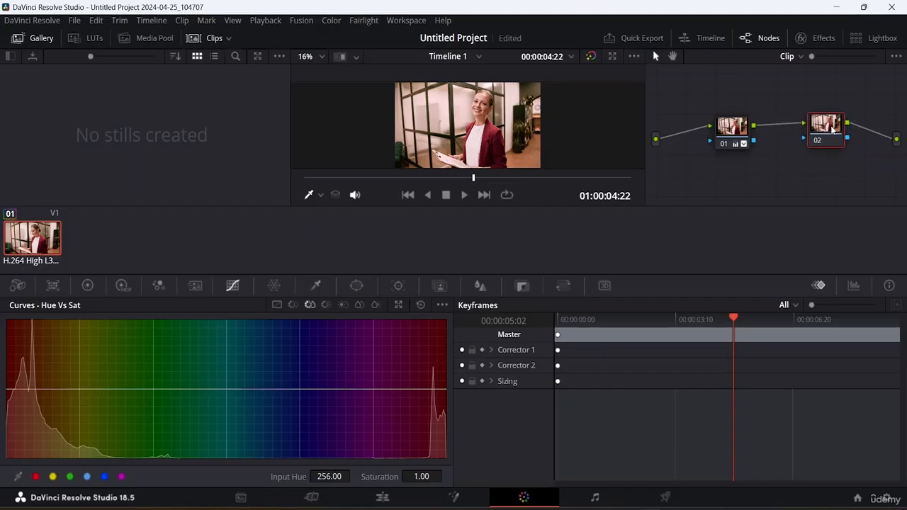
Shape node 02's Hue Vs Lum curve with lum gain 0.79 at input hue 271.42 and 1.55 at input hue 238.65
left_click(326, 304)
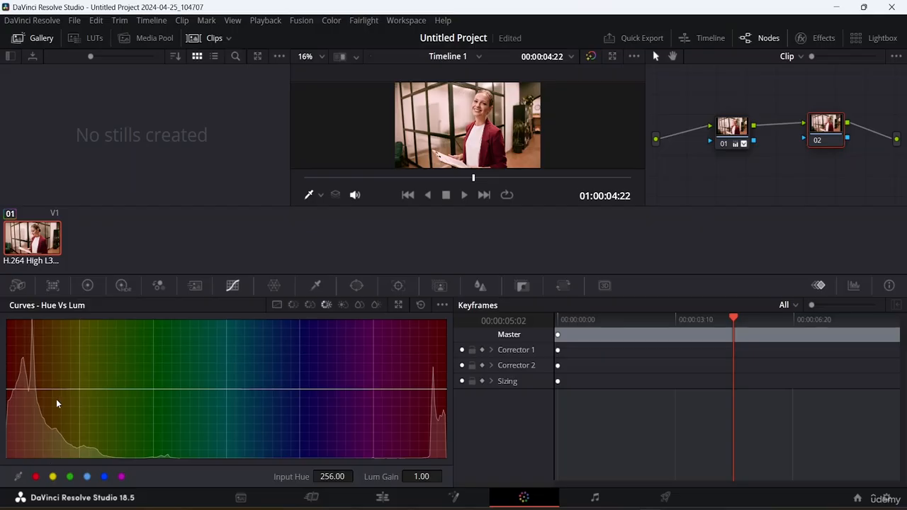
mouse_move(28, 387)
left_mouse_down()
mouse_move(28, 374)
mouse_move(29, 390)
left_mouse_up()
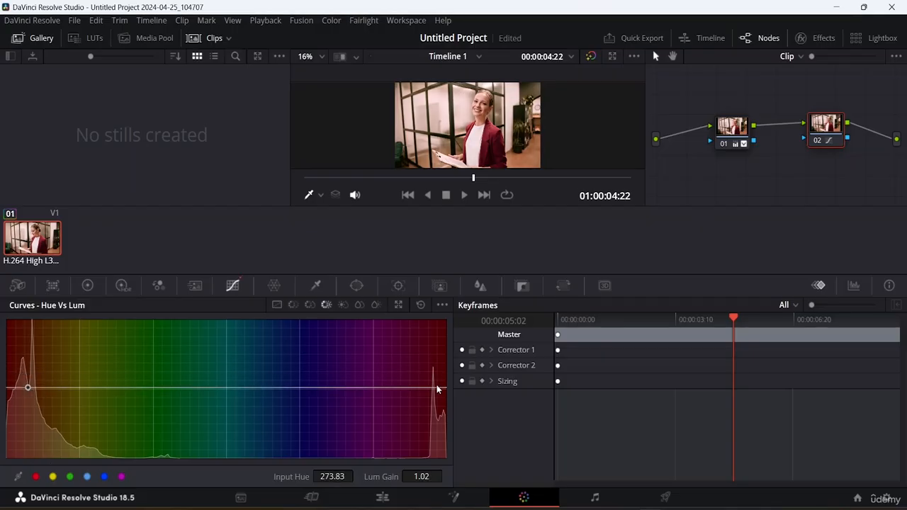
left_click_drag(437, 388, 431, 364)
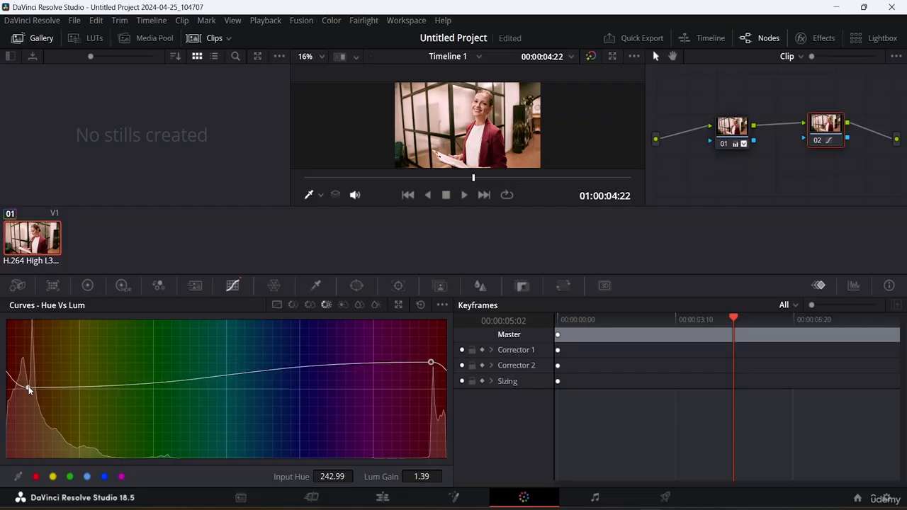
mouse_move(28, 388)
left_mouse_down()
mouse_move(27, 423)
mouse_move(27, 383)
mouse_move(27, 395)
left_mouse_up()
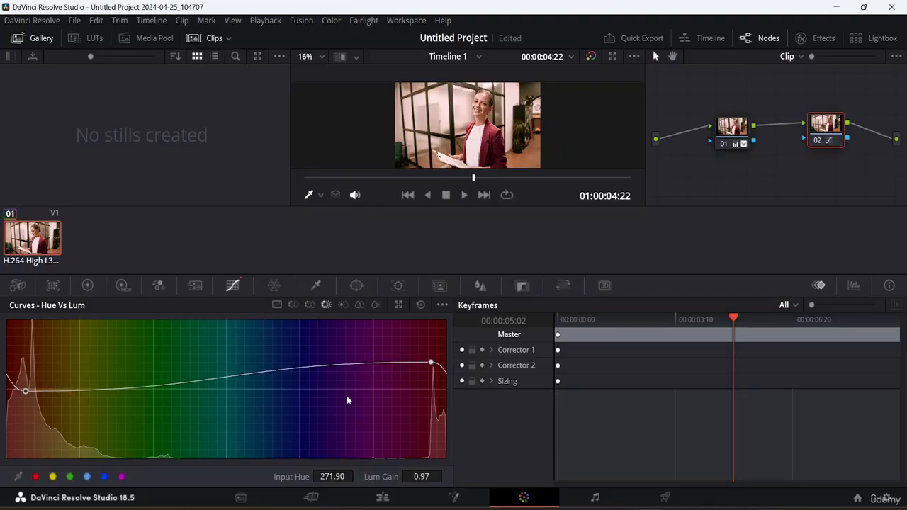
mouse_move(431, 363)
left_mouse_down()
mouse_move(431, 323)
mouse_move(427, 355)
left_mouse_up()
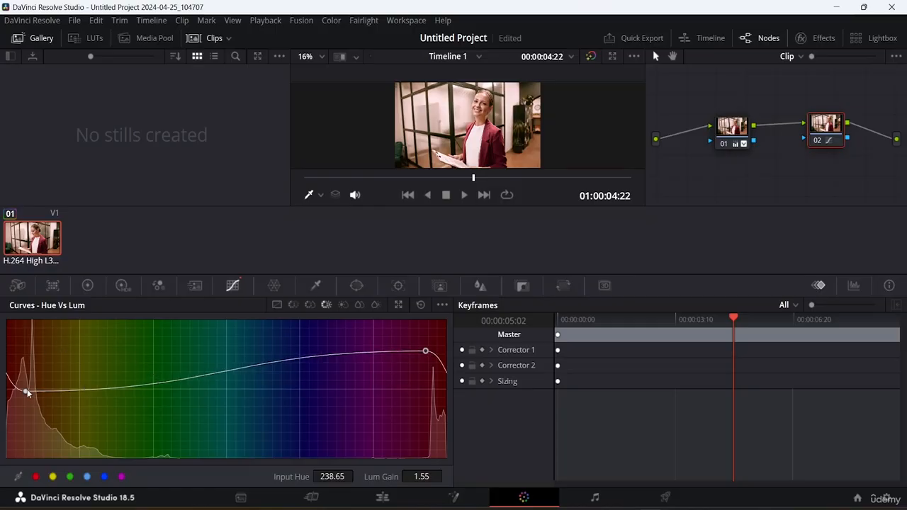
left_click_drag(26, 391, 26, 406)
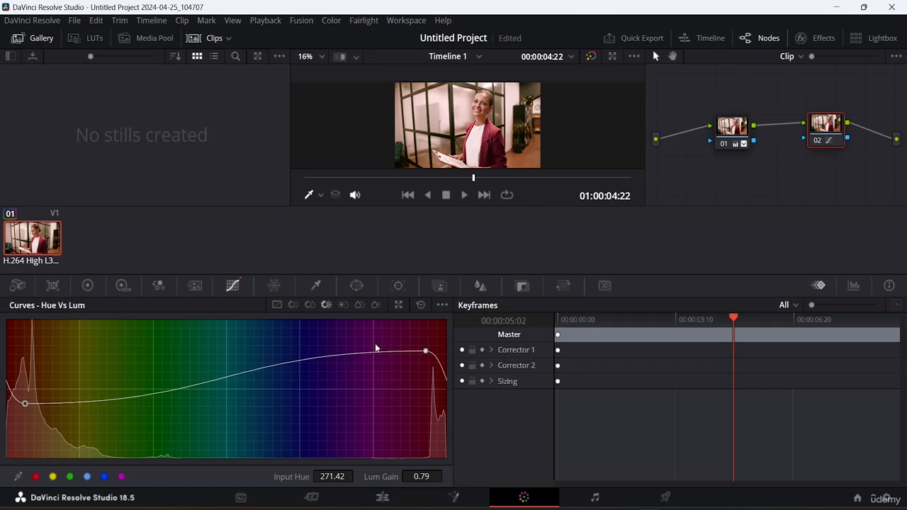
Shape node 02's Lum Vs Sat curve with saturation 1.40 at input lum 0.03 and 1.09 at input lum 0.98
left_click(343, 303)
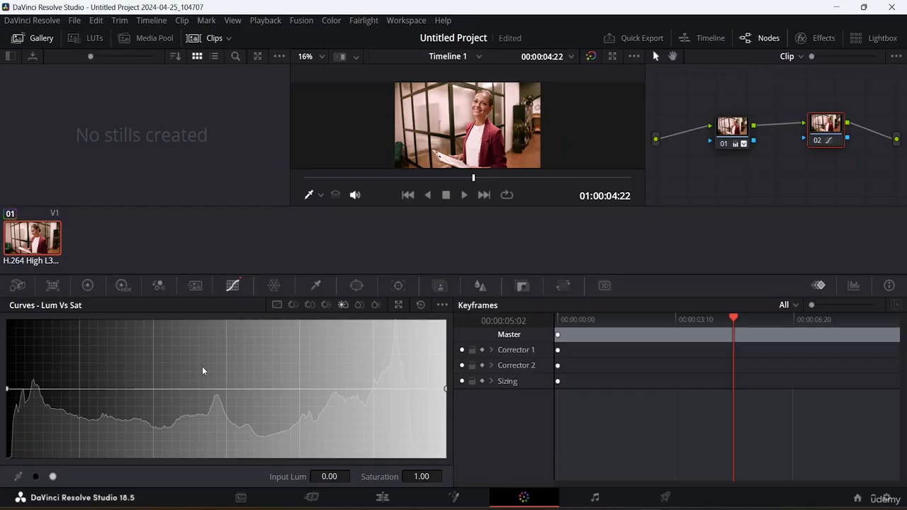
left_click(19, 389)
left_click_drag(431, 390, 432, 394)
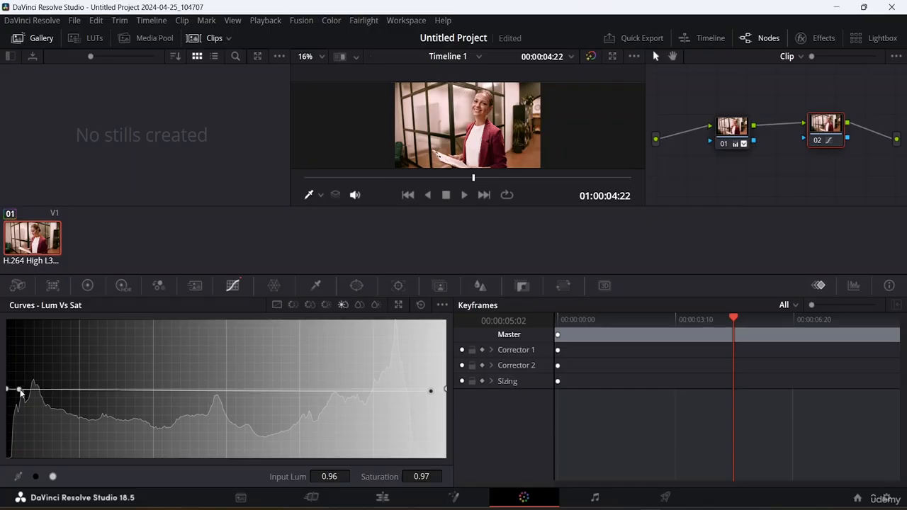
left_click_drag(19, 389, 17, 362)
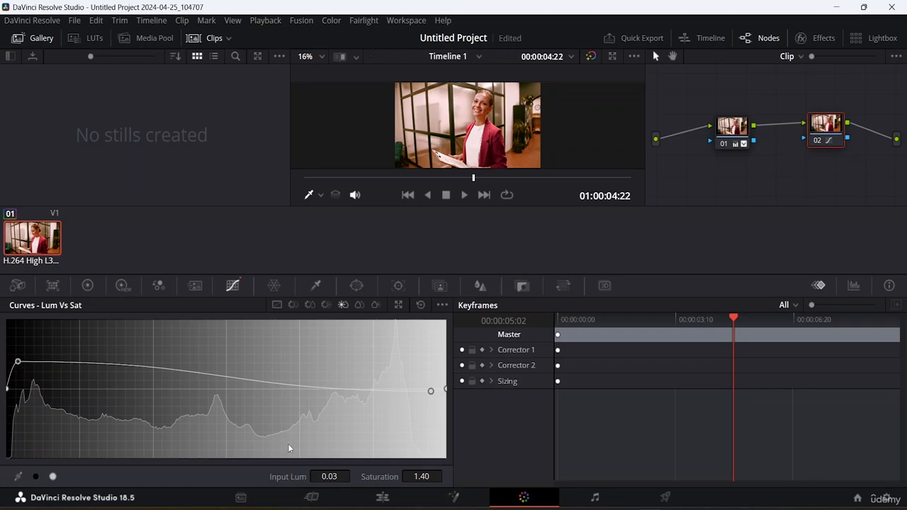
left_click_drag(430, 391, 448, 382)
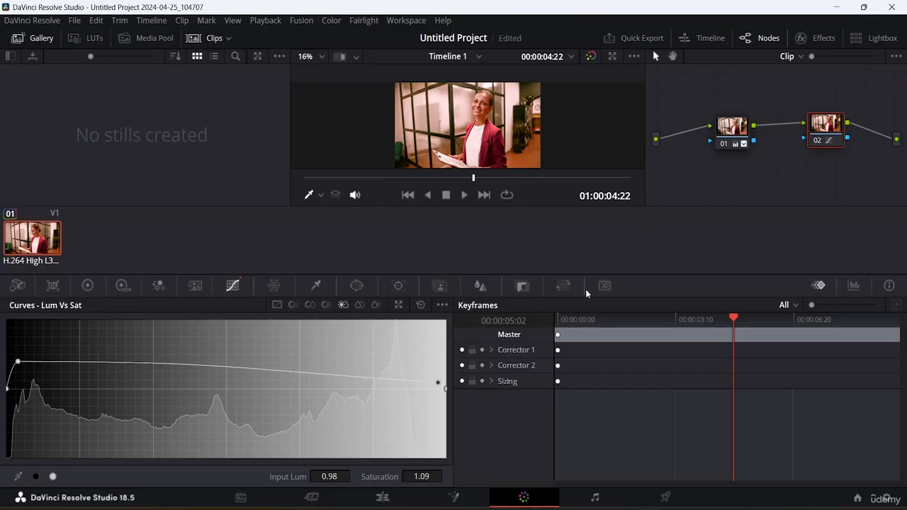
Compare the two-node grade with the source clip on the Edit page and return to the Color page
left_click(383, 498)
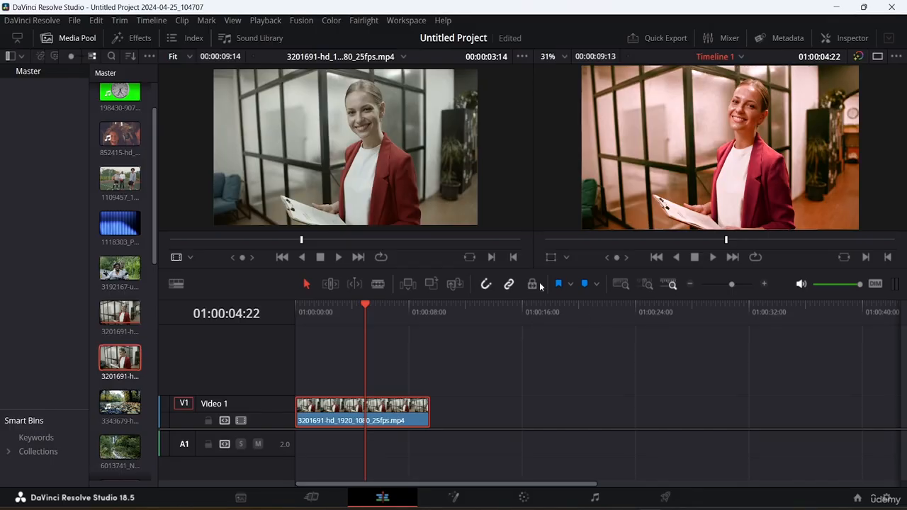
left_click(524, 497)
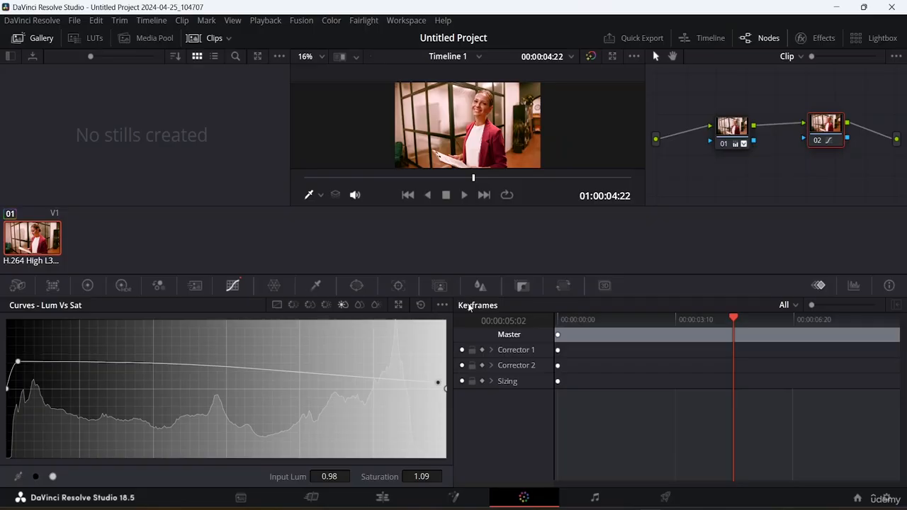
Realign nodes 01 and 02 with more space between them and enlarge the node graph
left_click_drag(732, 127, 732, 122)
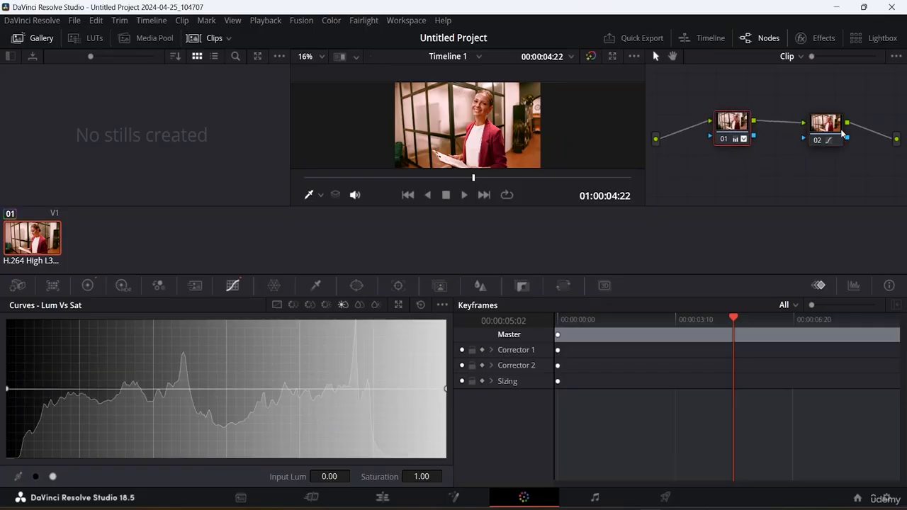
left_click_drag(843, 134, 853, 133)
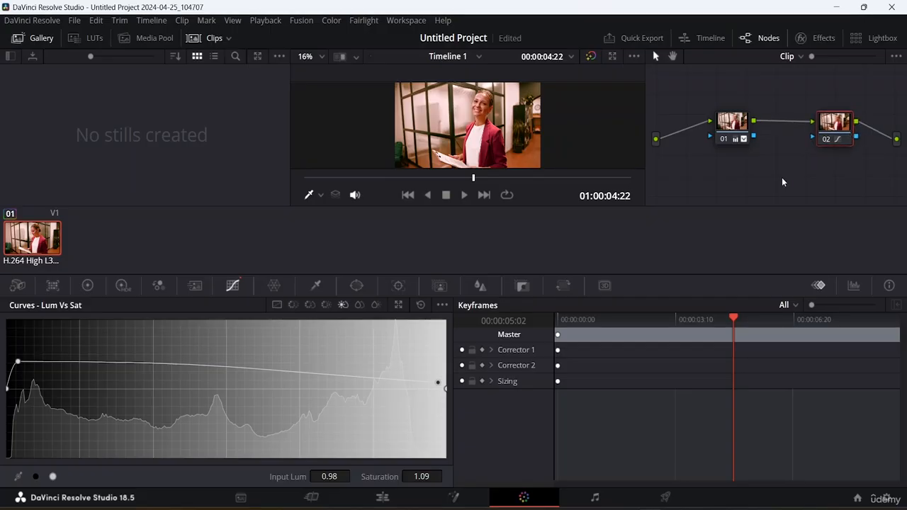
left_click_drag(811, 56, 831, 56)
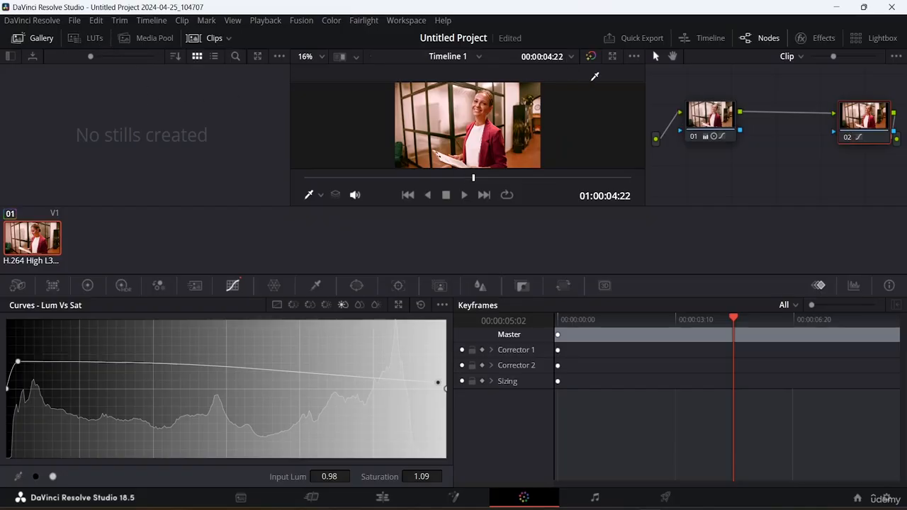
Hide the clip thumbnail strip to give the viewer and node graph more room
left_click(215, 37)
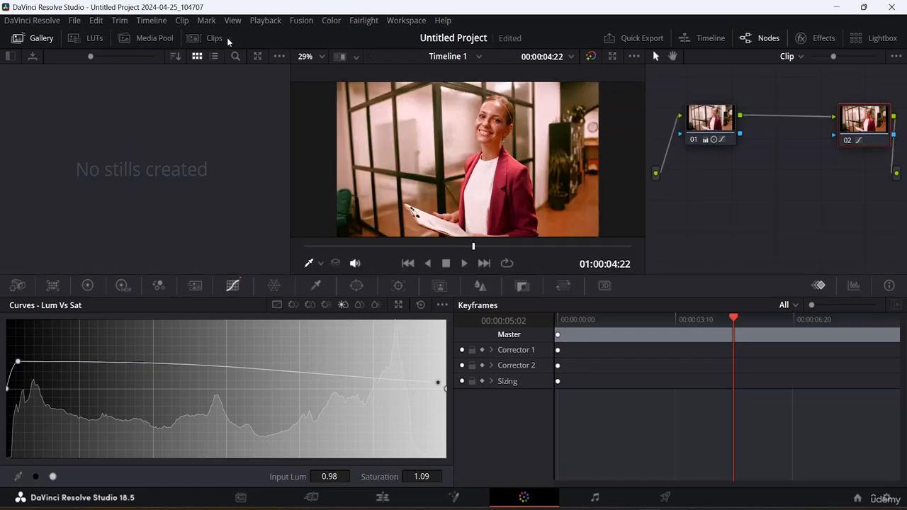
left_click(211, 38)
left_click(213, 39)
Open the LUT library and browse its folders and preview thumbnails
left_click(90, 40)
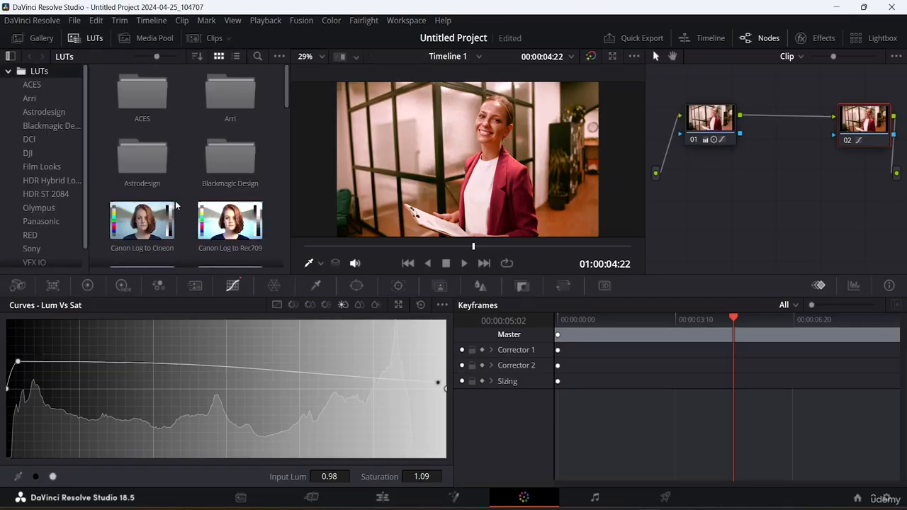
scroll(218, 151, "down", 2)
scroll(212, 154, "down", 5)
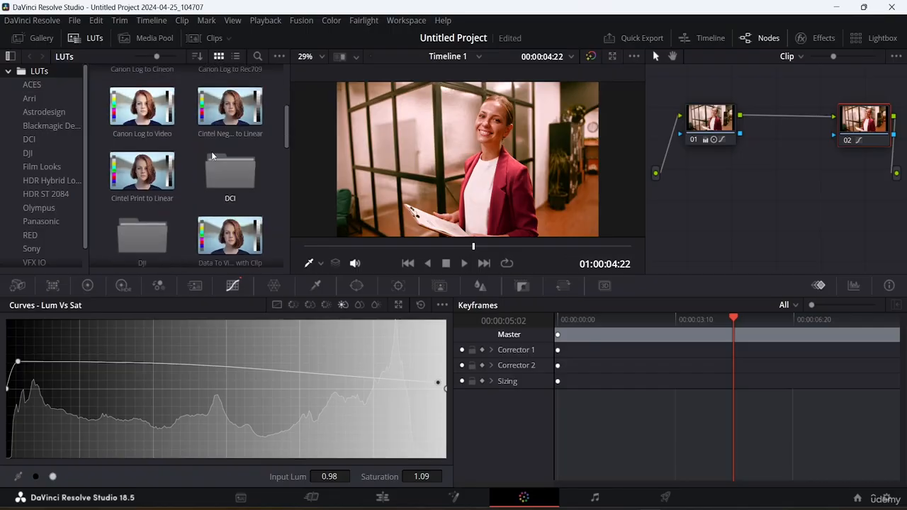
scroll(212, 154, "up", 3)
scroll(211, 151, "up", 4)
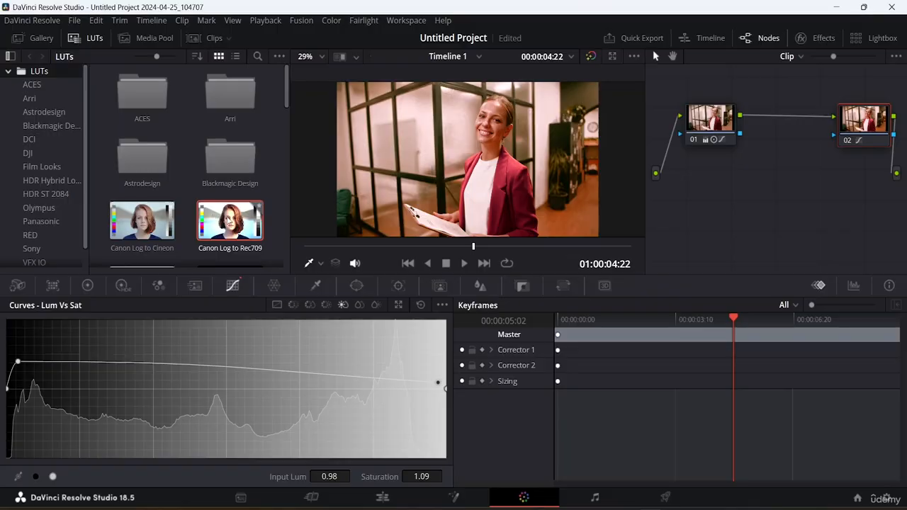
scroll(226, 209, "down", 3)
scroll(45, 114, "down", 1)
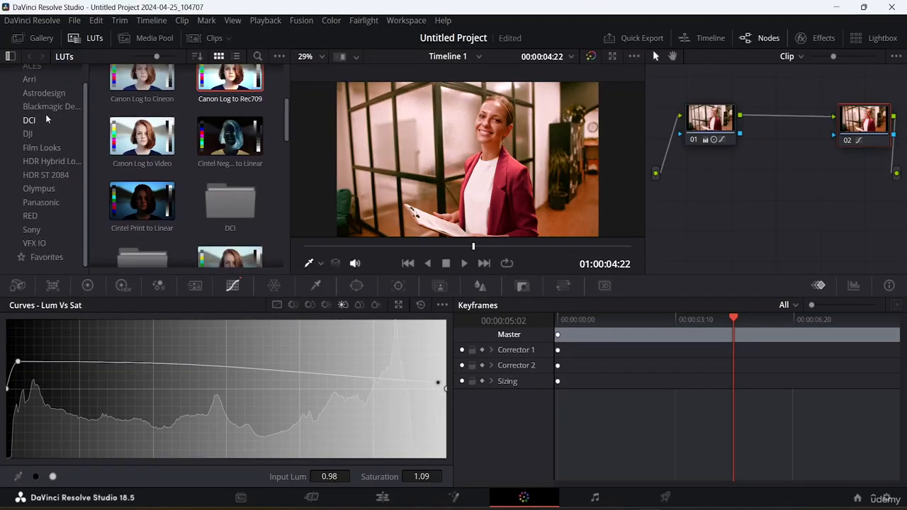
scroll(46, 118, "up", 1)
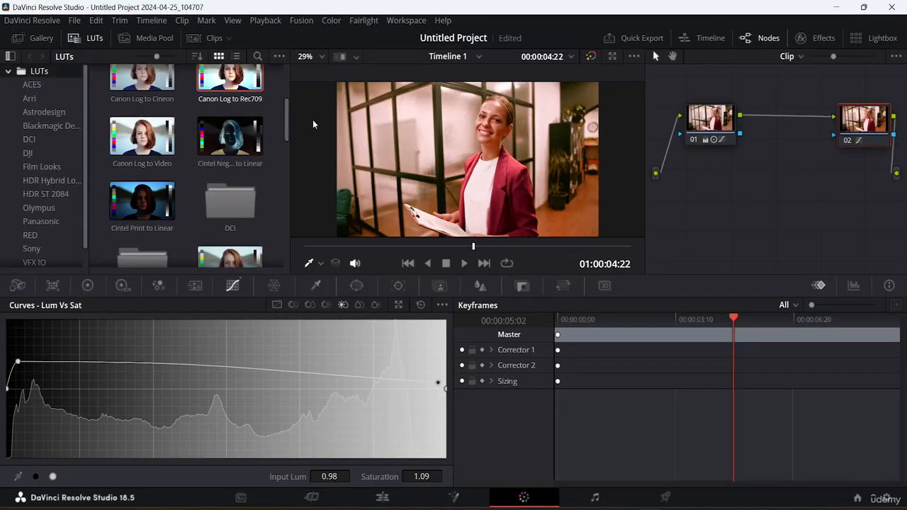
Look through the LUT choices offered for node 02 without applying one
right_click(855, 143)
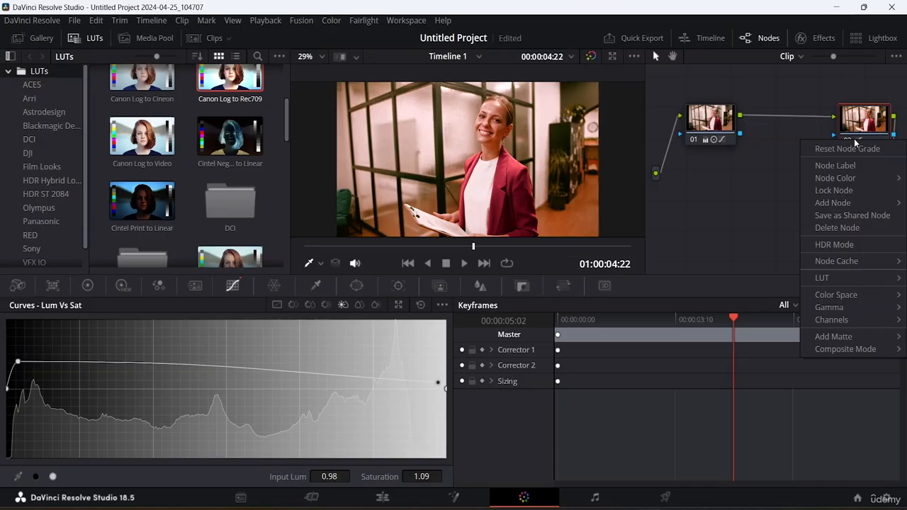
mouse_move(851, 281)
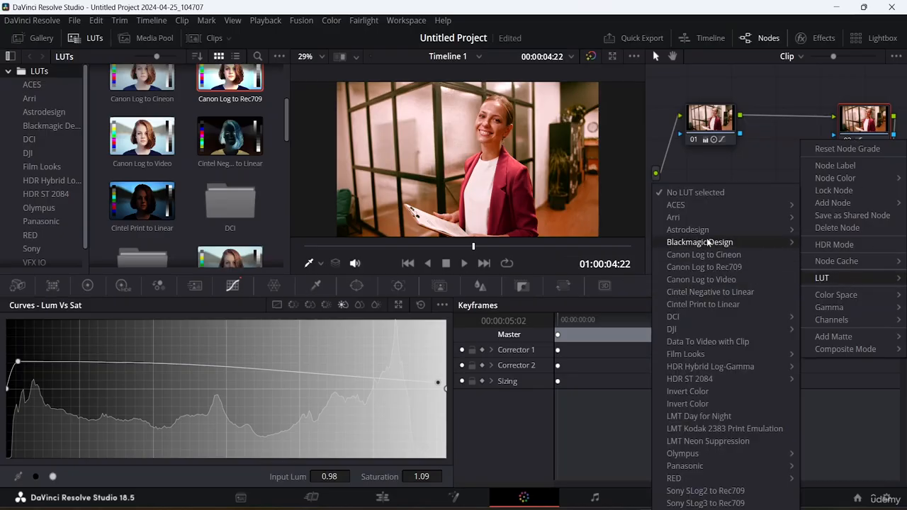
mouse_move(708, 231)
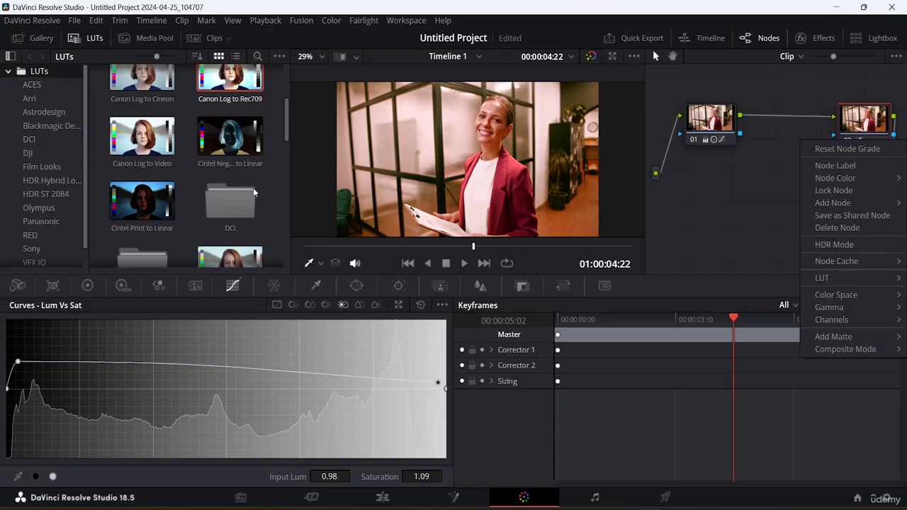
Apply the Canon Log to Video LUT to node 02 and replace it with the LMT Kodak 2383 Print Emulation LUT
double_click(146, 144)
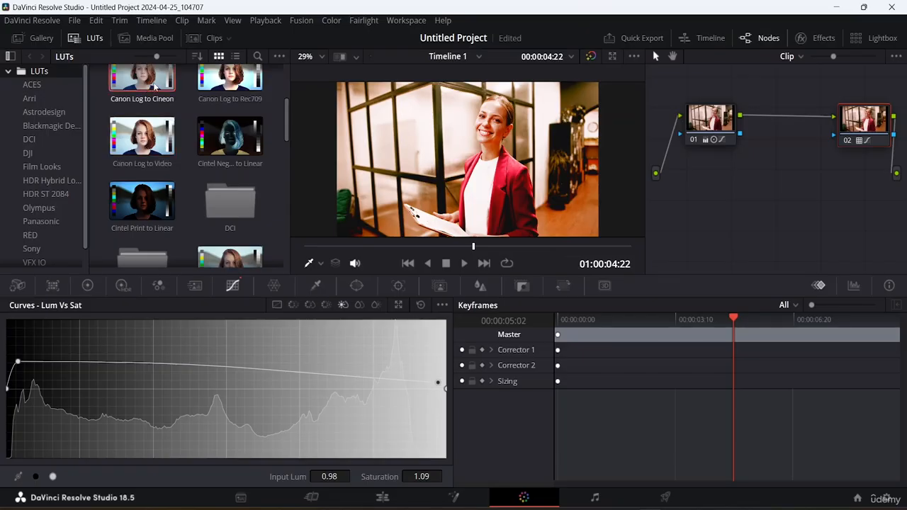
scroll(155, 86, "up", 2)
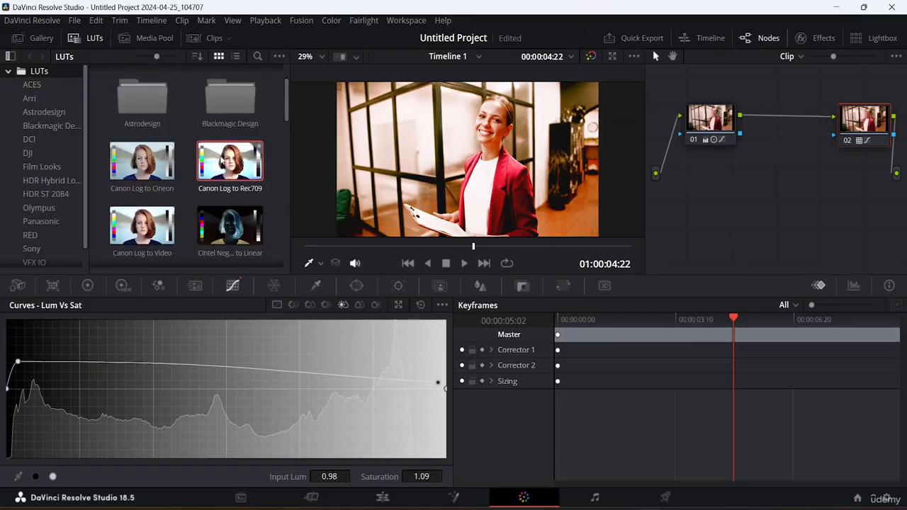
scroll(221, 162, "down", 2)
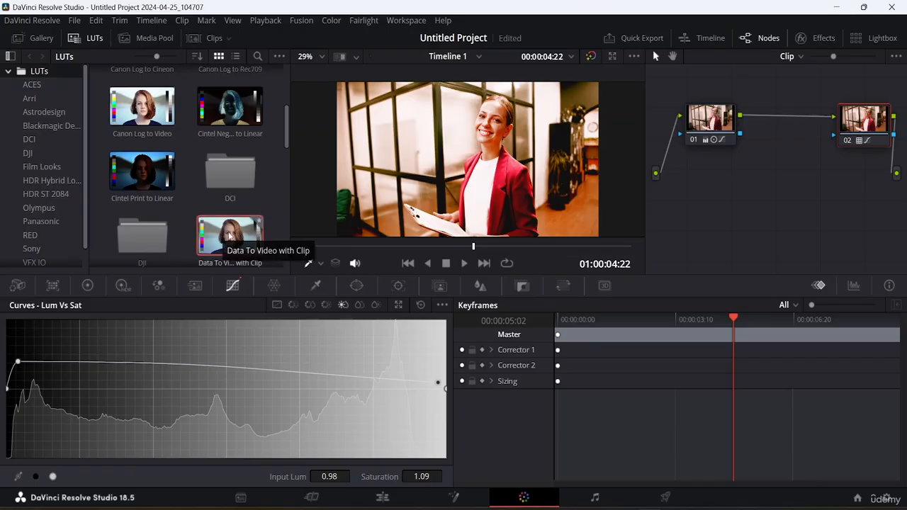
scroll(220, 210, "down", 5)
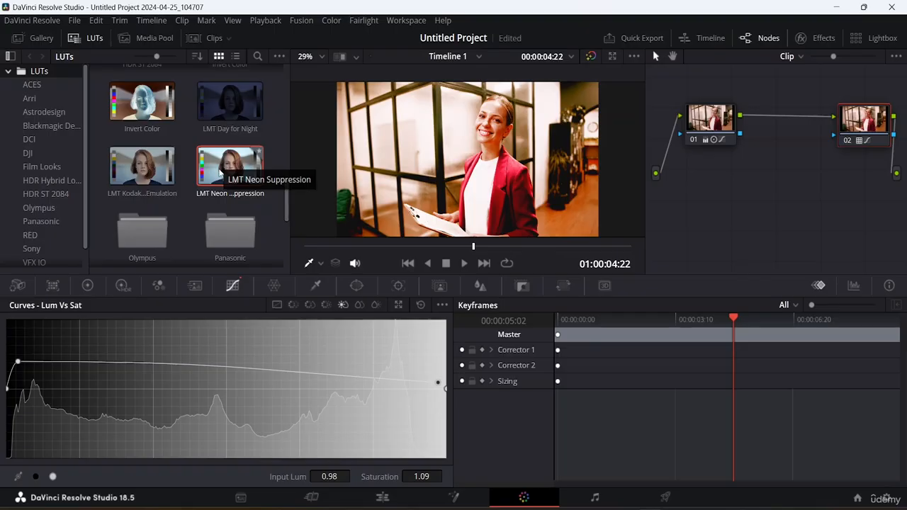
double_click(134, 168)
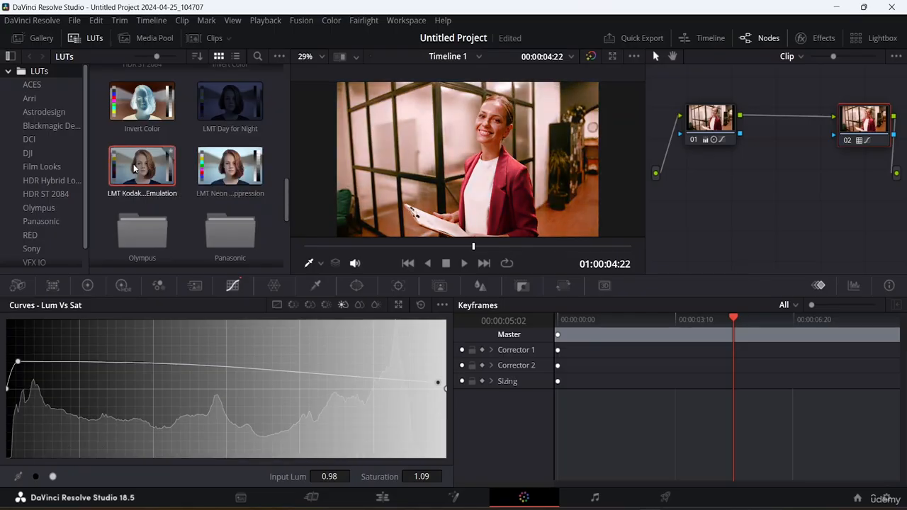
double_click(134, 168)
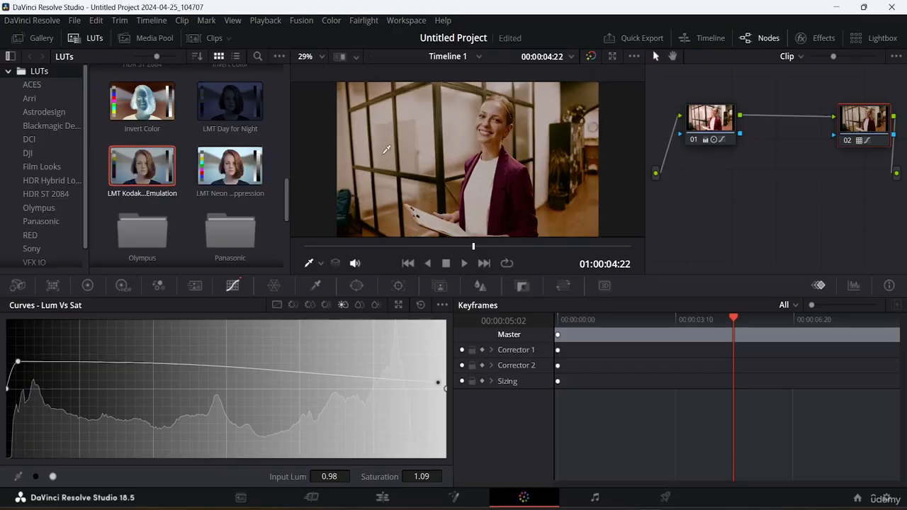
Check the Favorites folder in the LUT library
scroll(21, 159, "down", 1)
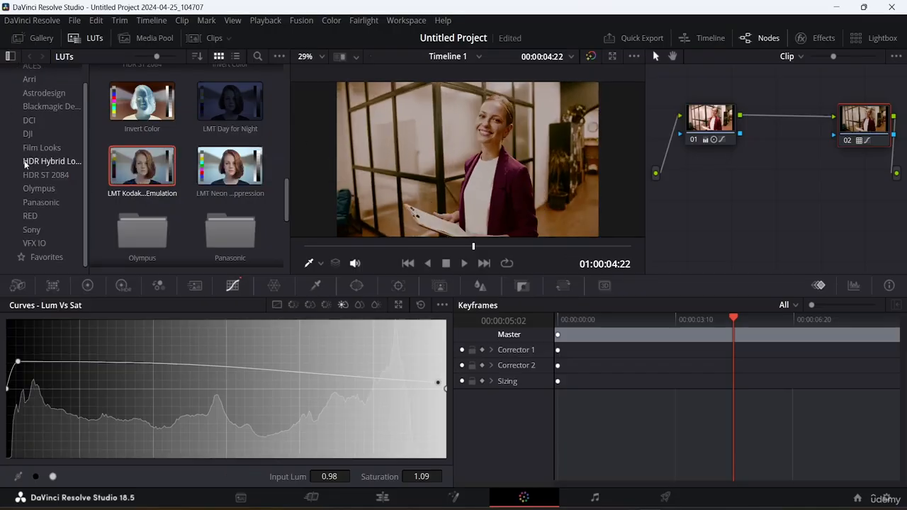
left_click(47, 256)
scroll(49, 248, "up", 1)
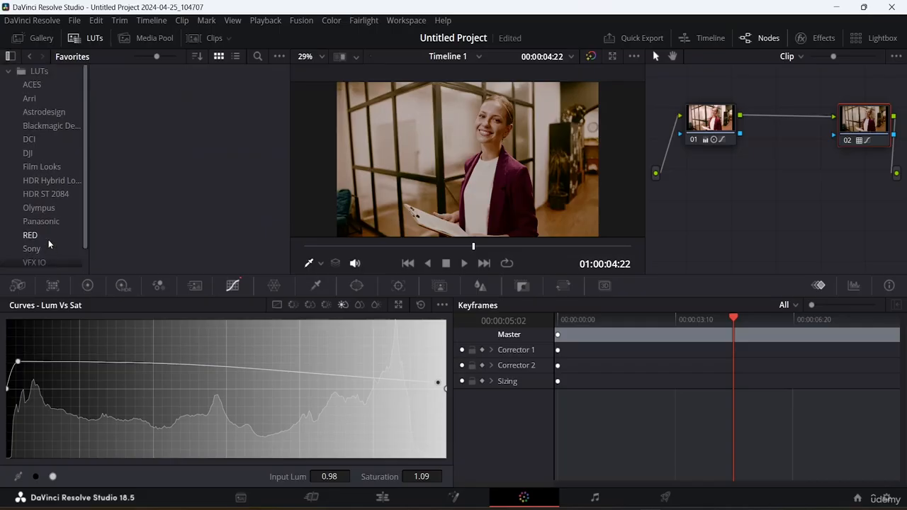
Display the Custom curve for node 02 in place of the Lum Vs Sat curve
left_click(211, 291)
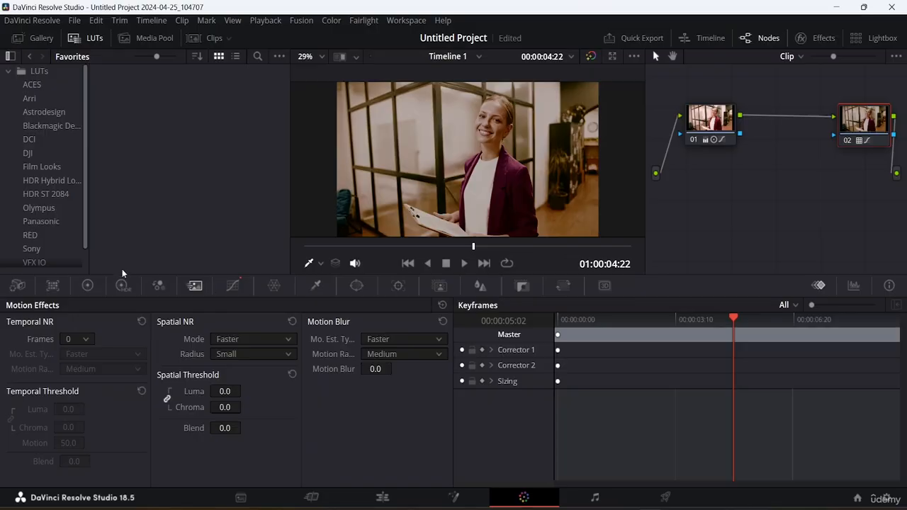
left_click(232, 288)
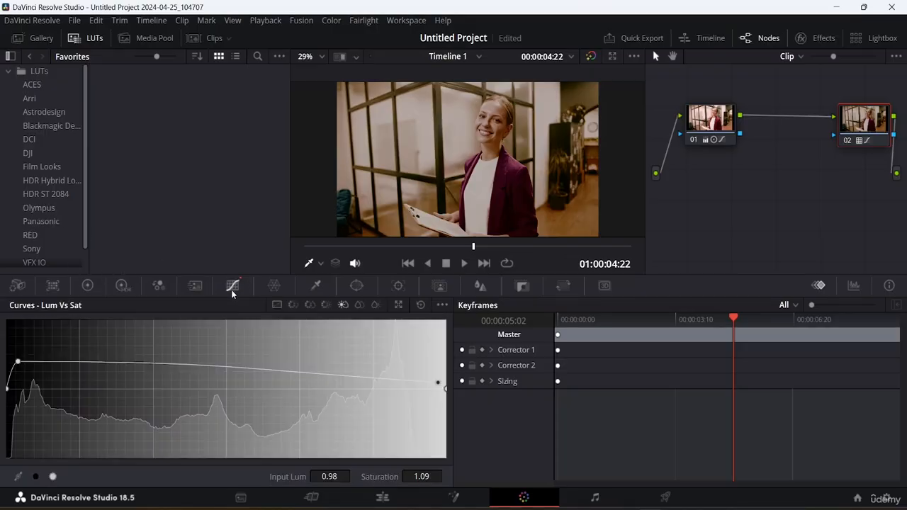
left_click(276, 305)
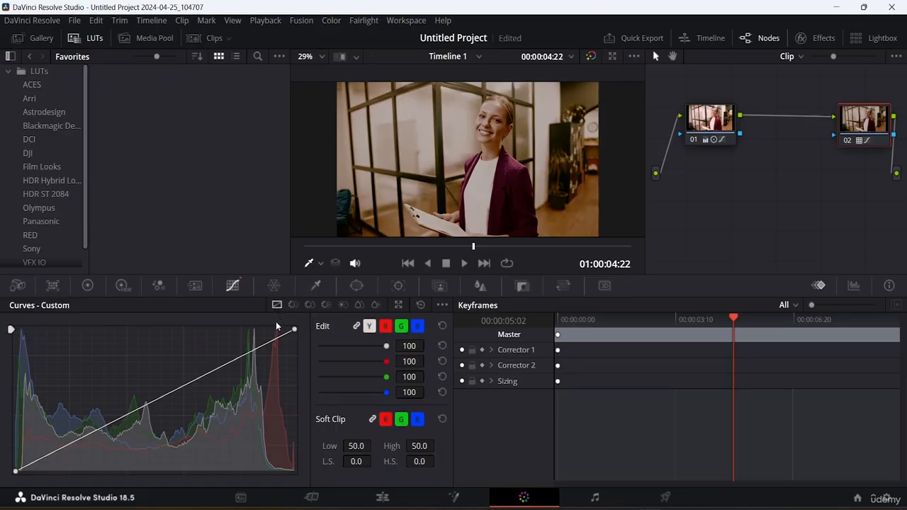
Add a shadow and a highlight point to node 02's Custom curve, lowering the highlights and raising the shadows
left_click(55, 451)
left_click(245, 352)
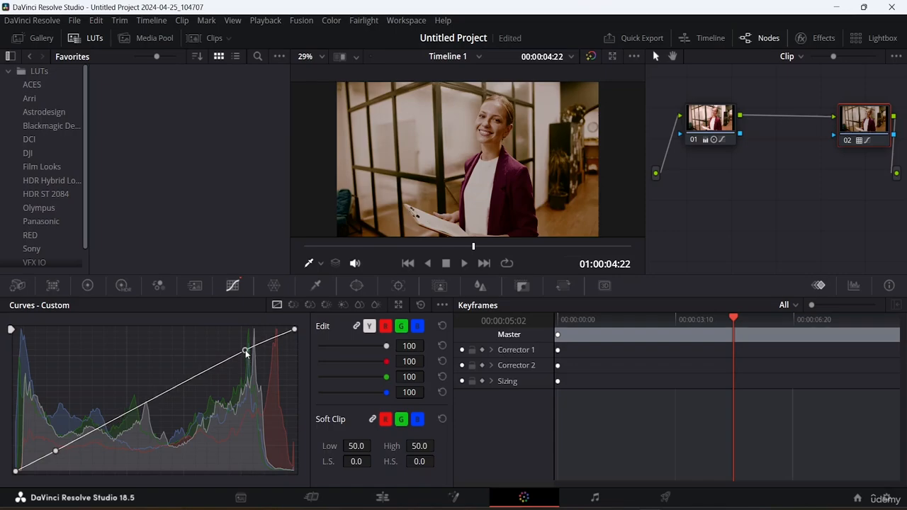
left_click_drag(248, 355, 271, 386)
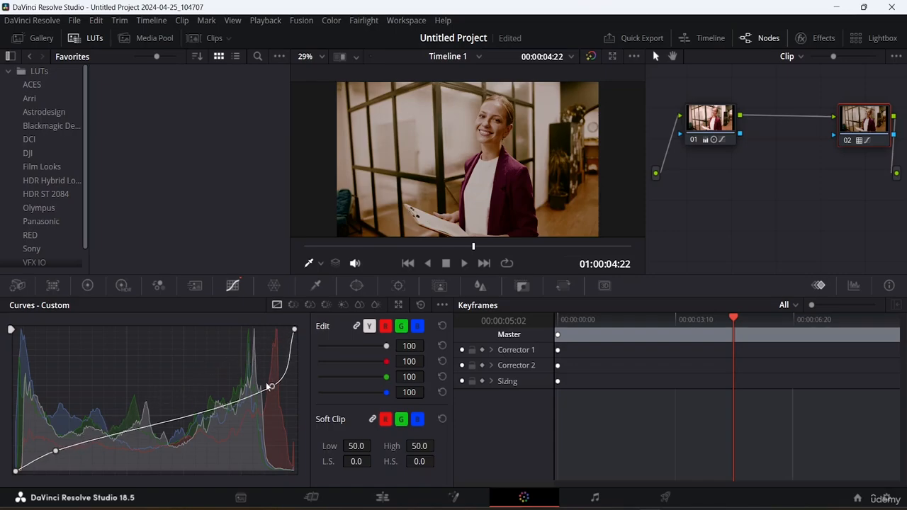
left_click_drag(55, 451, 46, 436)
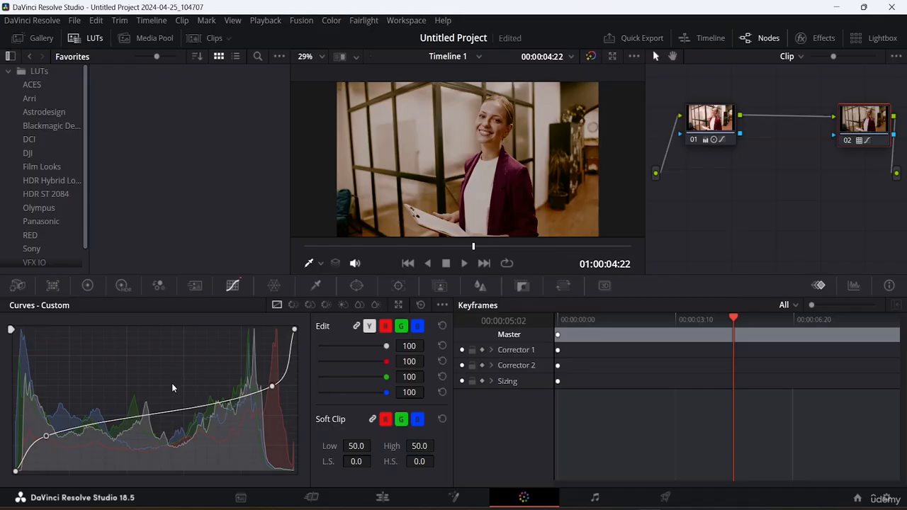
Add a midtone point to node 02's Custom curve and pull it down below the shadow point
mouse_move(164, 416)
left_mouse_down()
mouse_move(158, 405)
mouse_move(166, 437)
mouse_move(158, 383)
mouse_move(166, 432)
left_mouse_up()
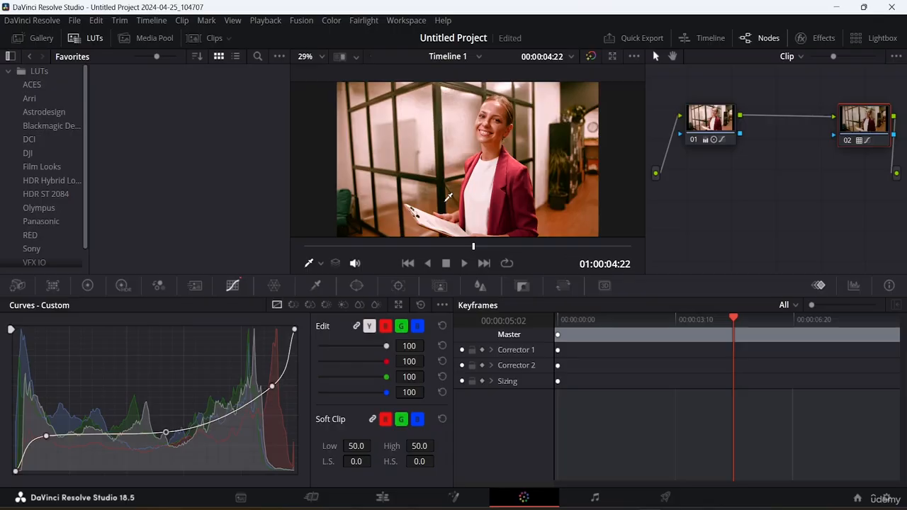
key("shift+d")
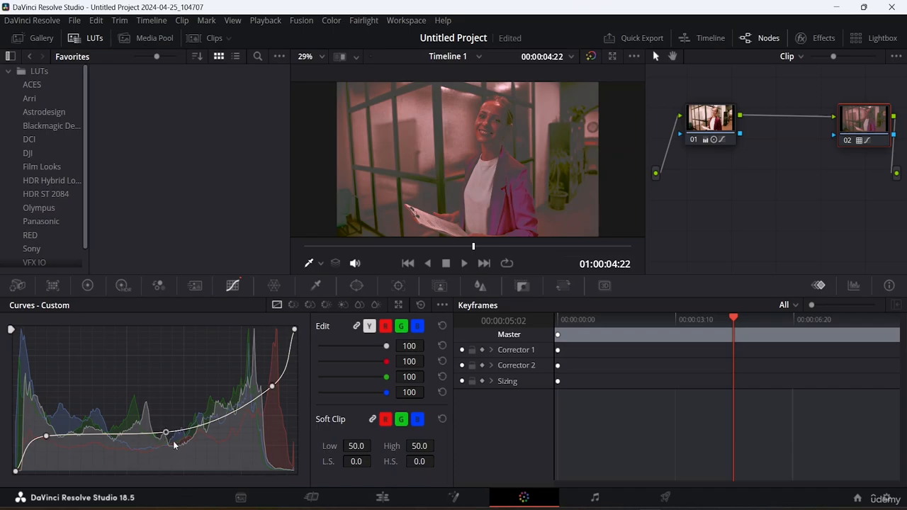
mouse_move(167, 436)
left_mouse_down()
mouse_move(160, 409)
mouse_move(14, 394)
mouse_move(269, 374)
mouse_move(274, 382)
mouse_move(153, 446)
left_mouse_up()
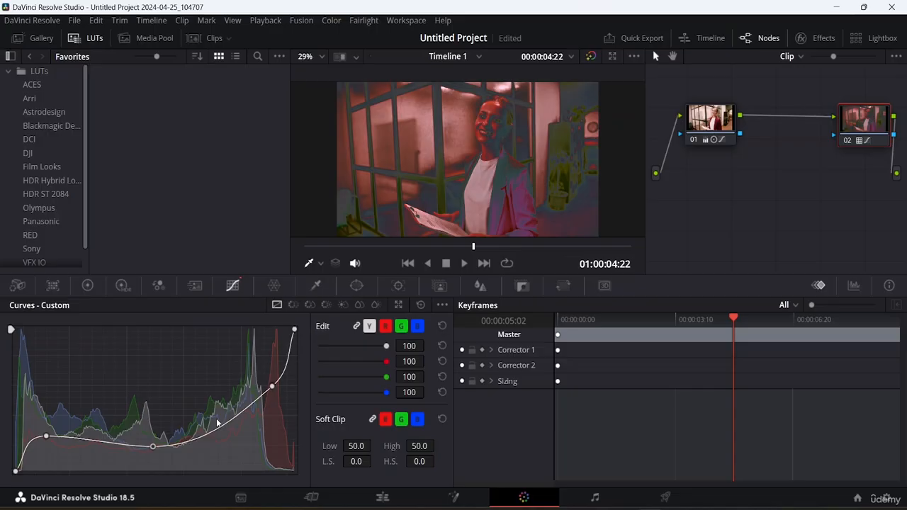
Delete the highlight and midtone points from the Custom curve and move the remaining point close to the curve's white end
left_click(273, 387)
right_click(273, 387)
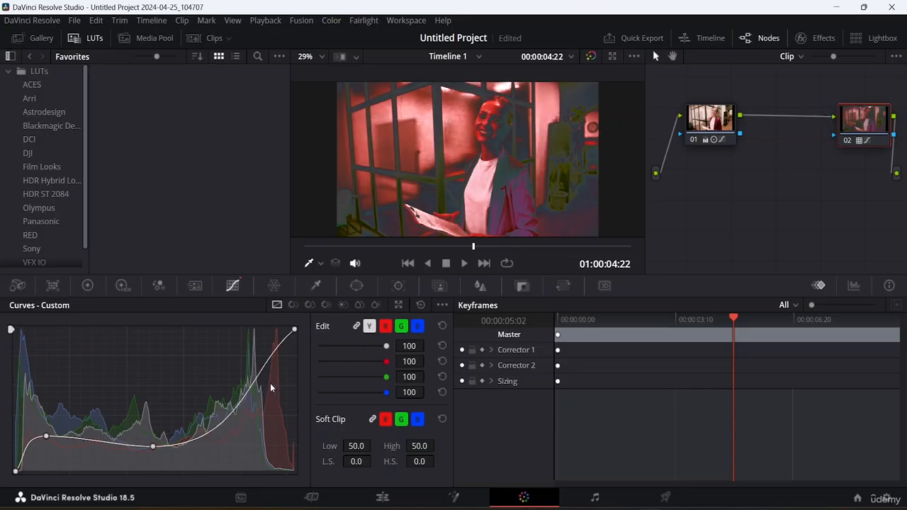
right_click(153, 447)
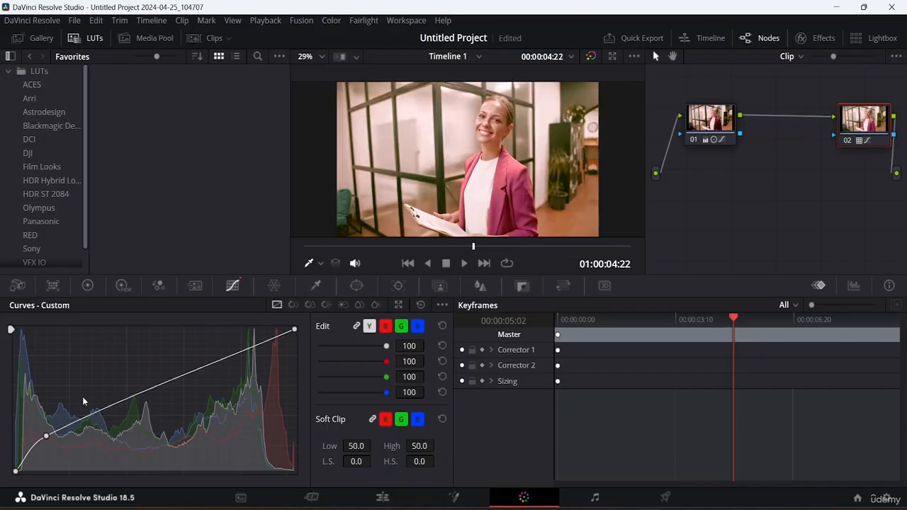
left_click_drag(46, 436, 327, 350)
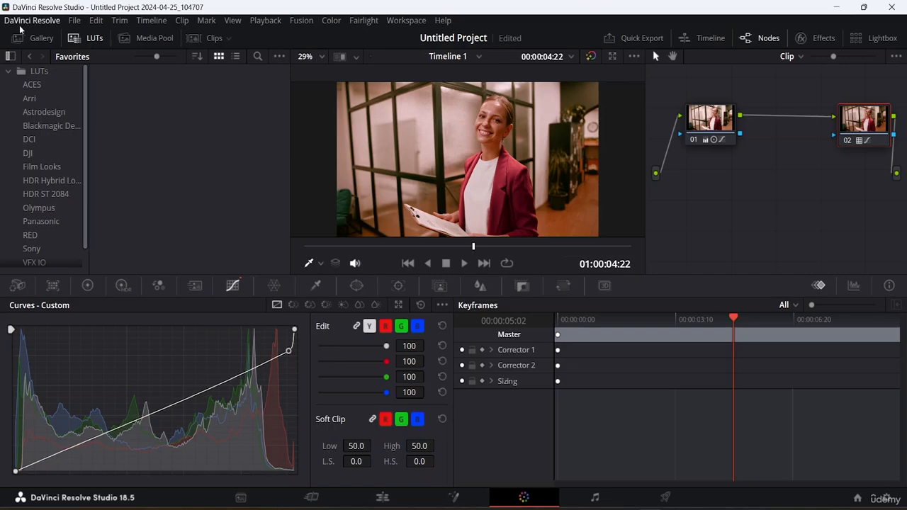
Search the effects library for "vi" and apply the Vignette effect to node 02
left_click(38, 38)
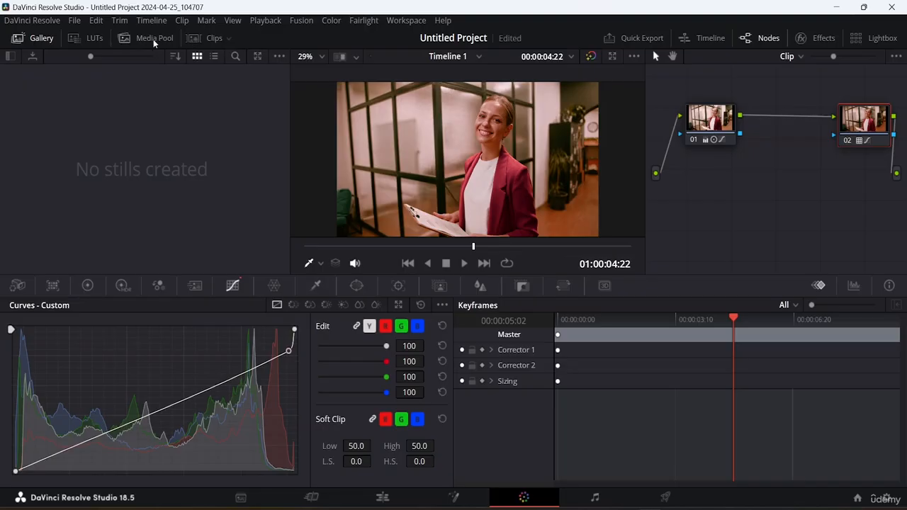
left_click(822, 37)
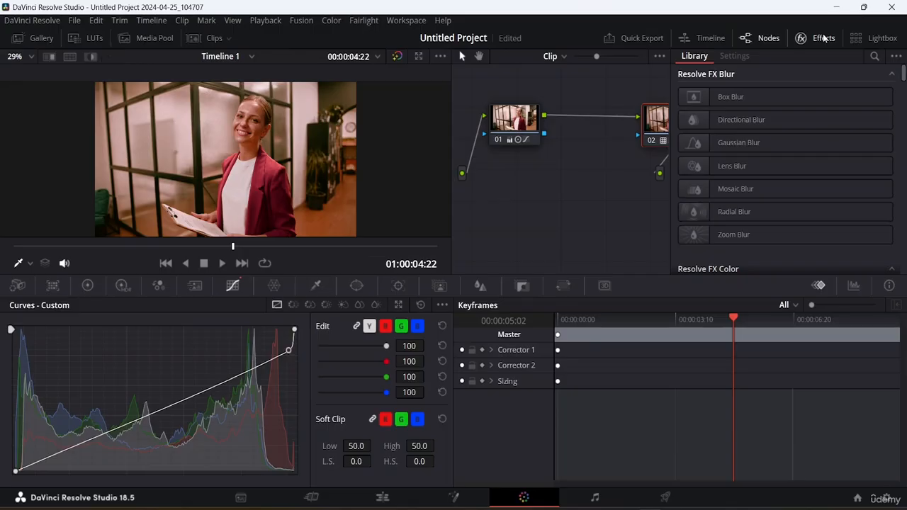
left_click(876, 56)
type("vi")
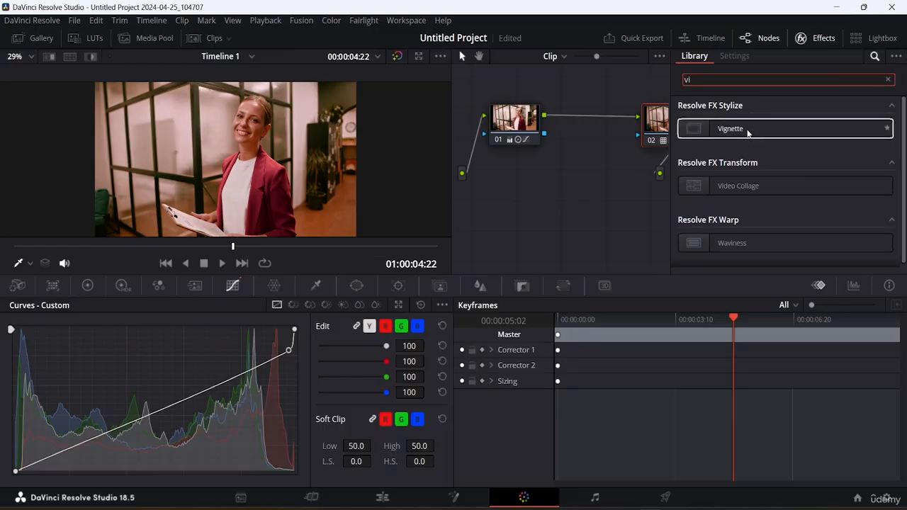
left_click_drag(747, 130, 188, 404)
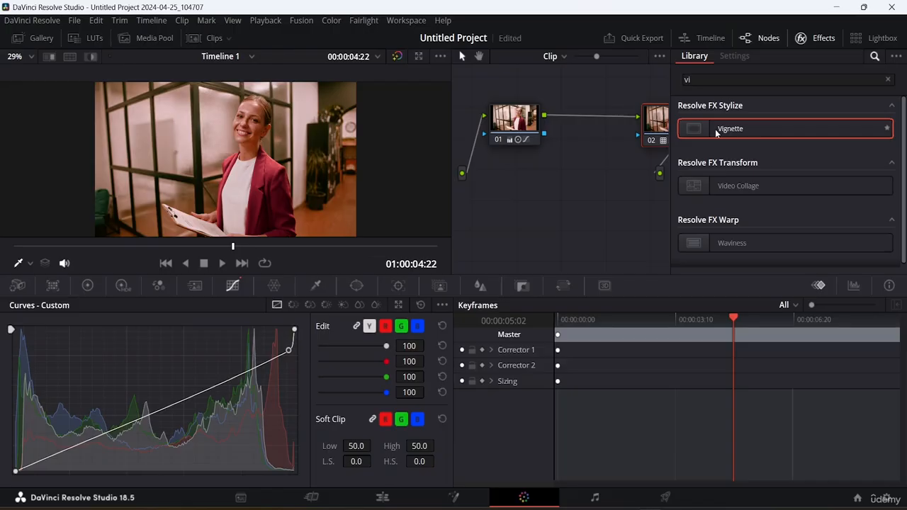
scroll(756, 178, "down", 1)
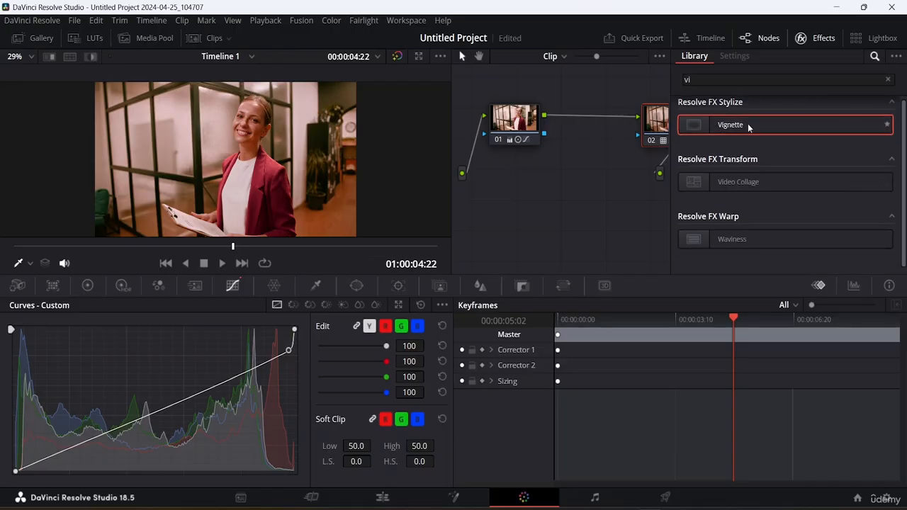
scroll(749, 127, "up", 1)
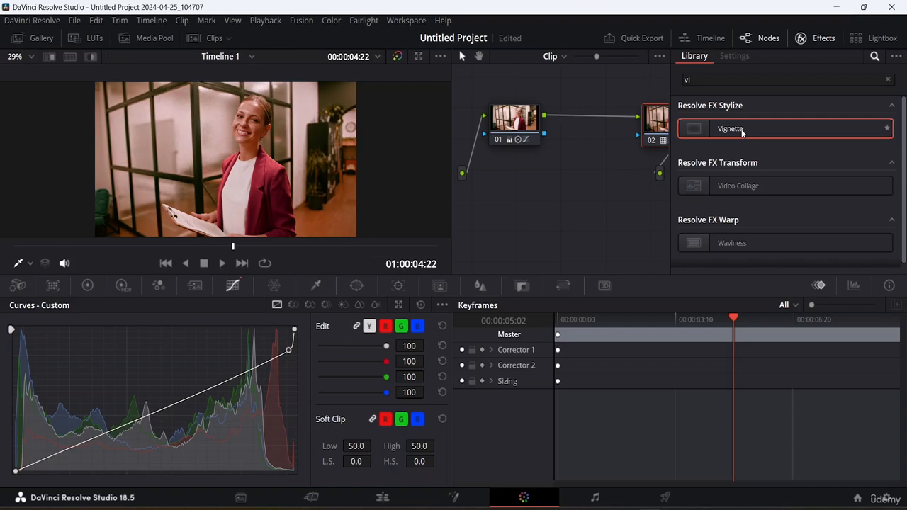
left_click_drag(743, 132, 654, 113)
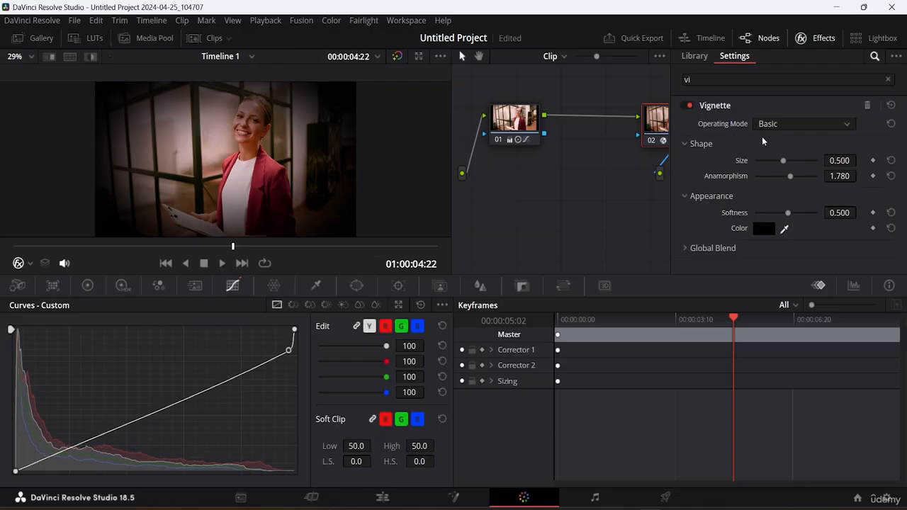
Keep the vignette in Basic operating mode and set its size to 0.8
left_click(789, 125)
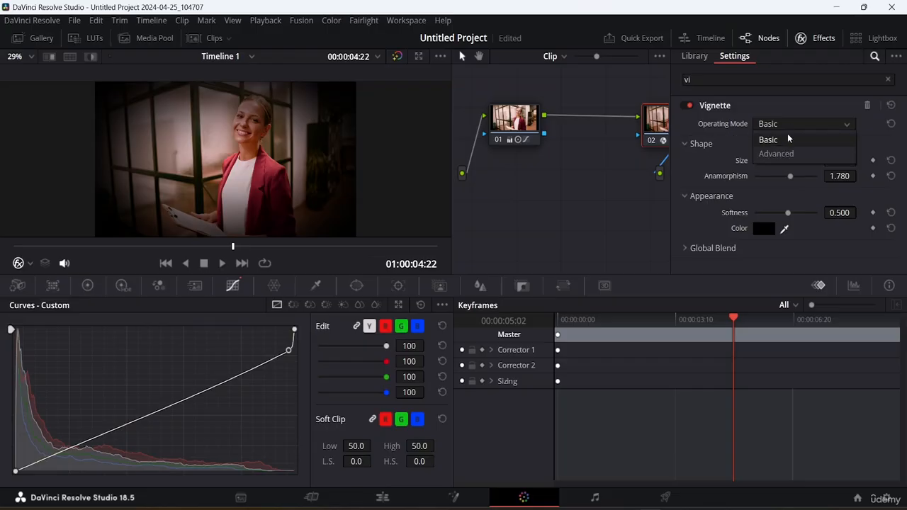
left_click(787, 141)
left_click_drag(784, 168, 808, 173)
left_click(808, 170)
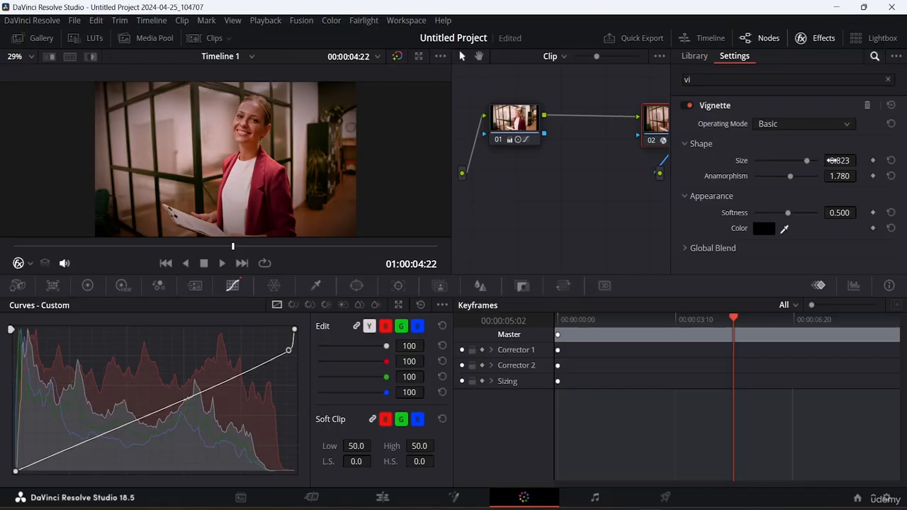
left_click(843, 161)
key("BackSpace")
key("BackSpace")
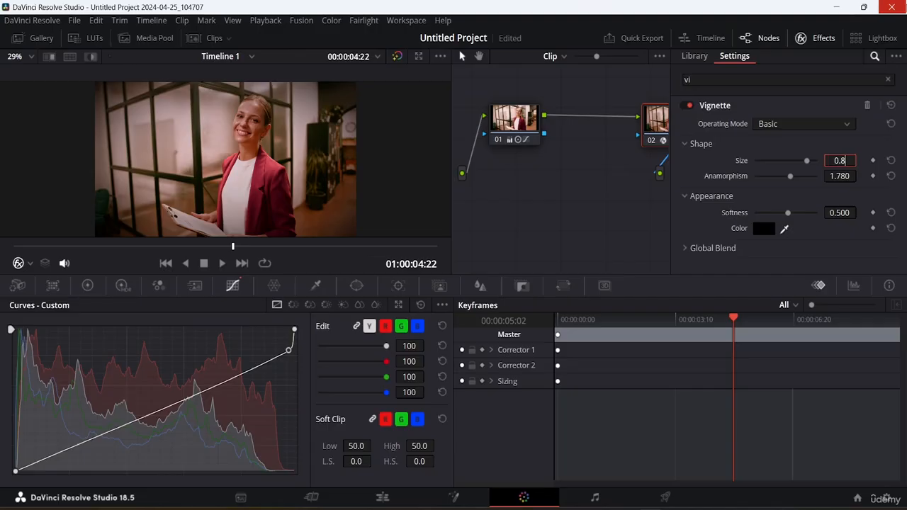
key("Return")
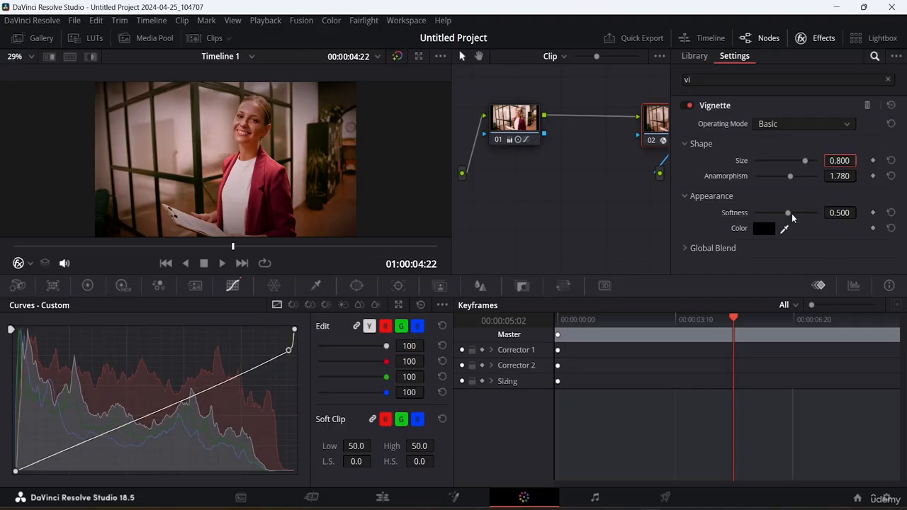
Set the vignette's softness to 0.75
left_click_drag(789, 212, 811, 213)
left_click(853, 213)
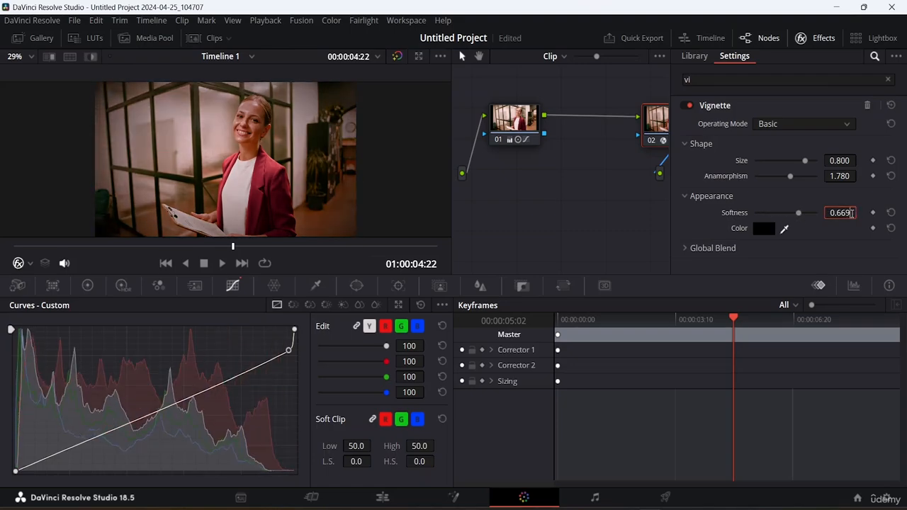
type("0.6")
key("BackSpace")
type("75")
key("Return")
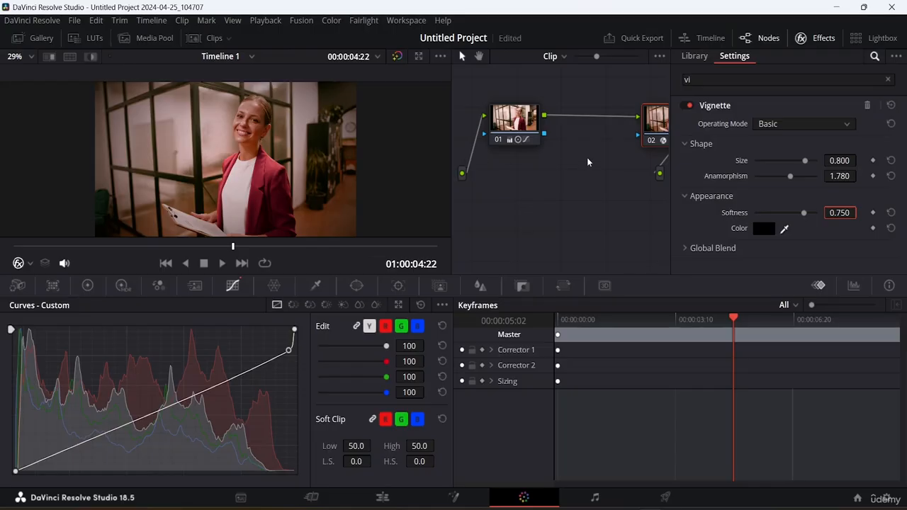
Look through node 02's LUT, node color and composite mode options without changing any
right_click(646, 140)
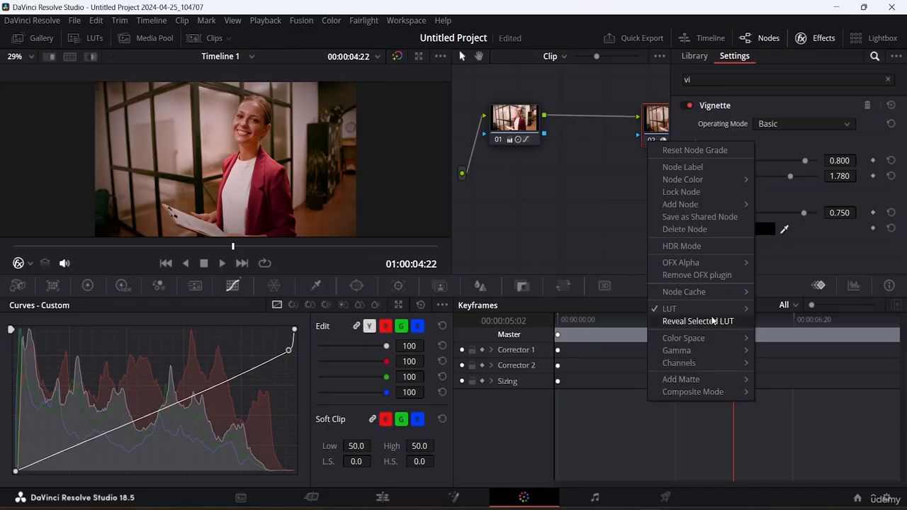
mouse_move(712, 314)
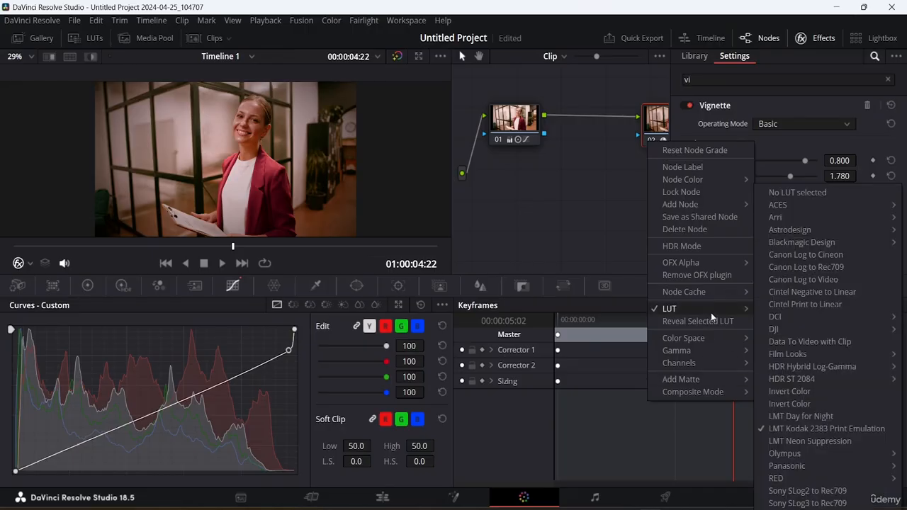
mouse_move(718, 179)
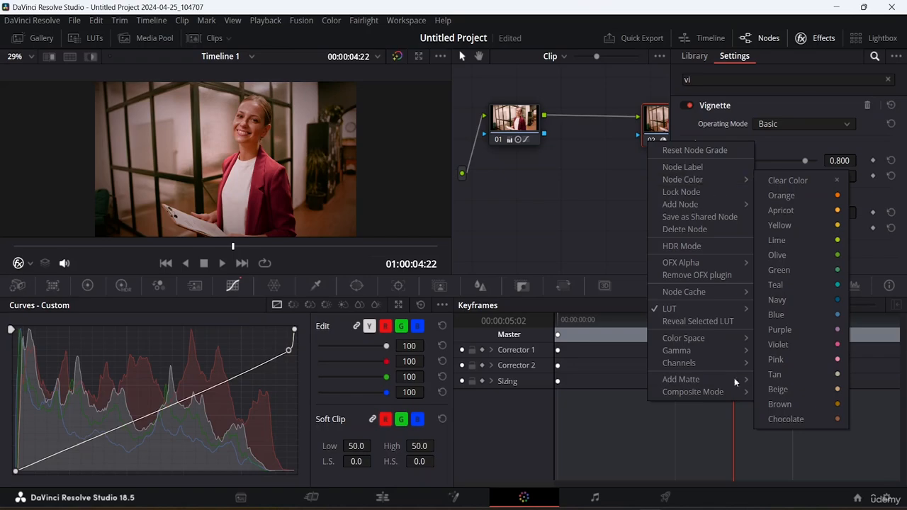
mouse_move(715, 396)
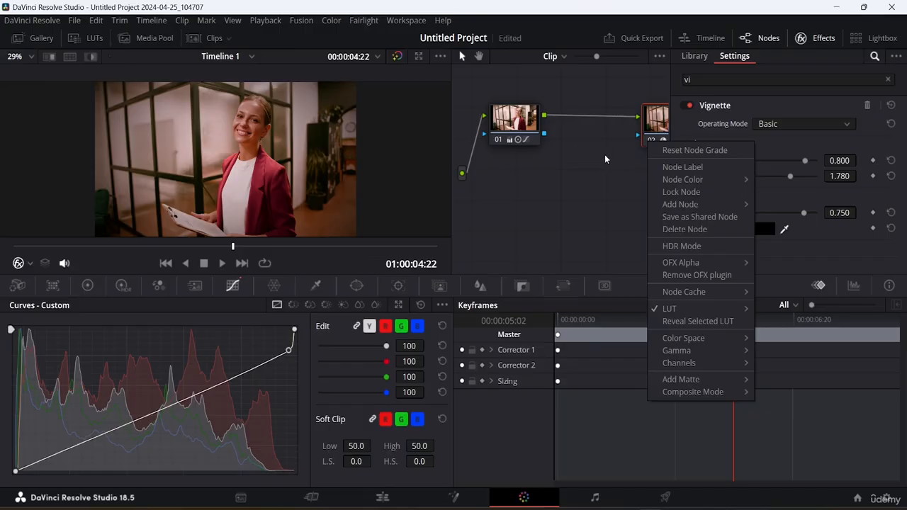
left_click(787, 72)
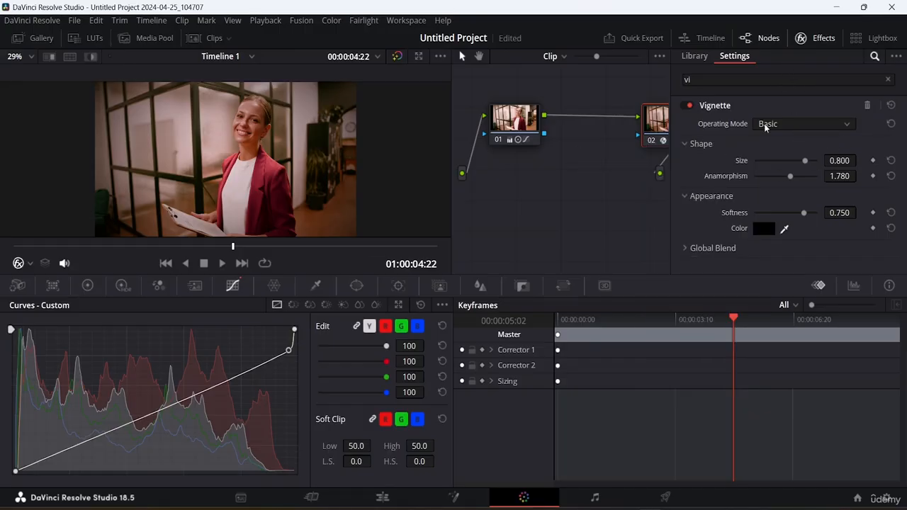
Disconnect node 01 from node 02 and link node 01's output back to node 02's input
right_click(516, 142)
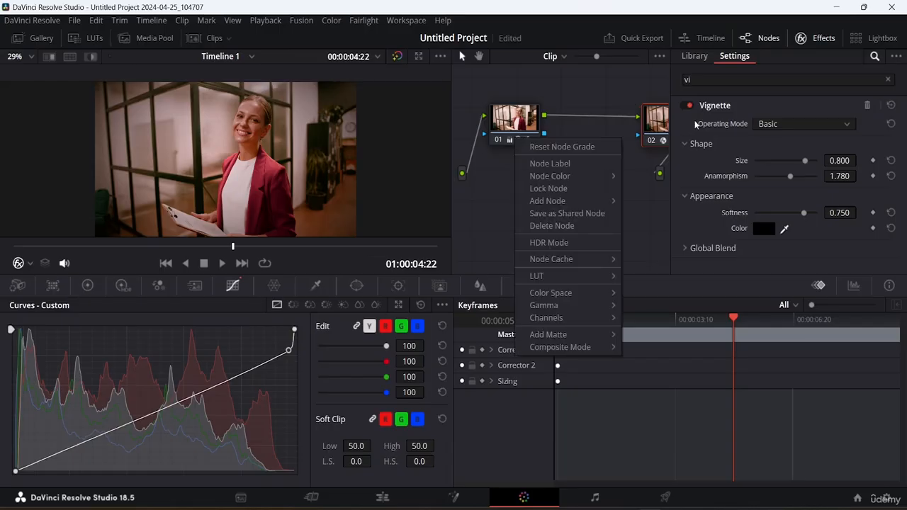
left_click_drag(626, 117, 627, 133)
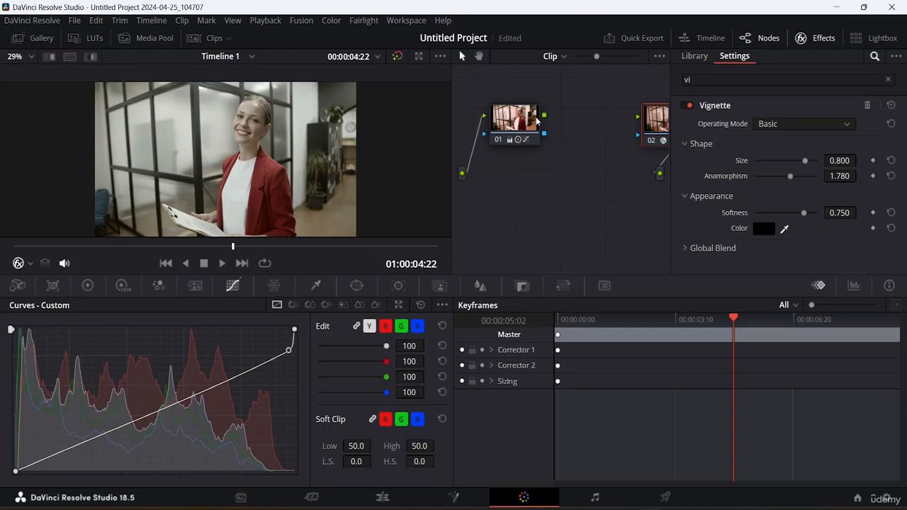
left_click_drag(543, 115, 643, 119)
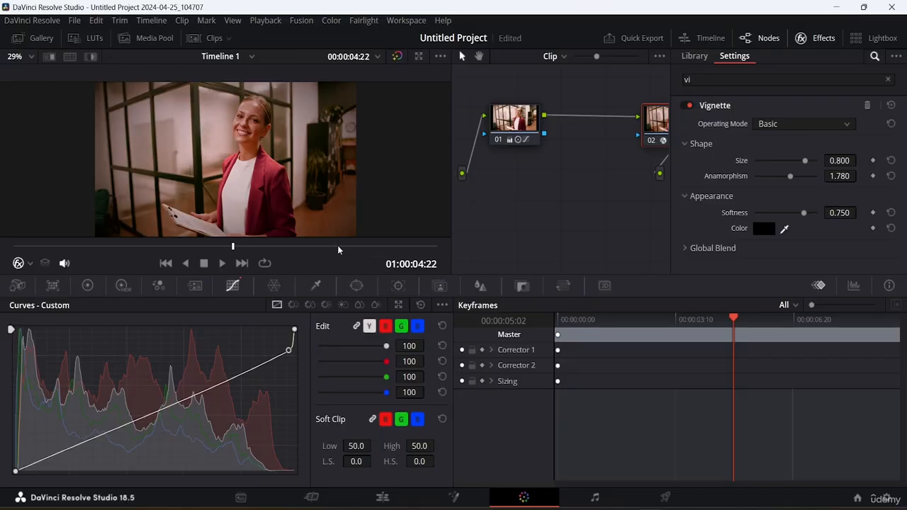
Switch to the Edit page and compare the original source clip with the graded timeline clip, up to the source's last frame
left_click(403, 496)
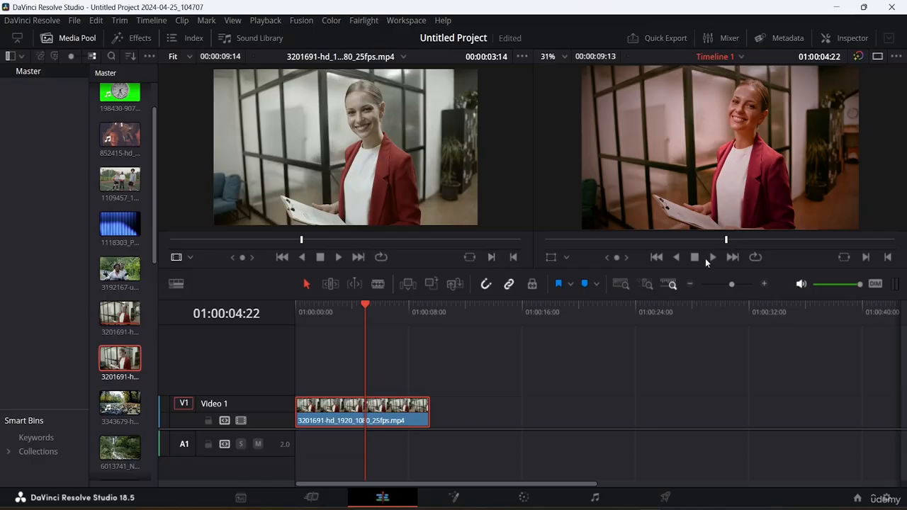
left_click(181, 258)
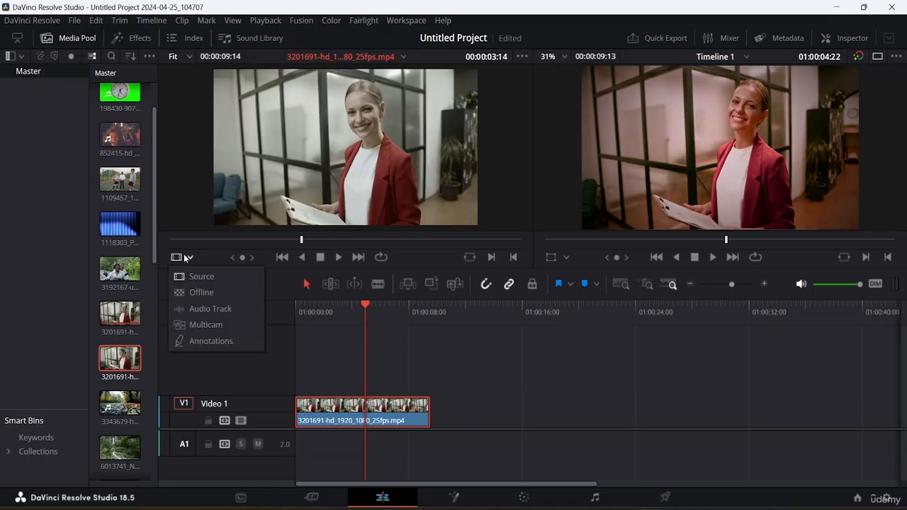
left_click(475, 261)
left_click(471, 258)
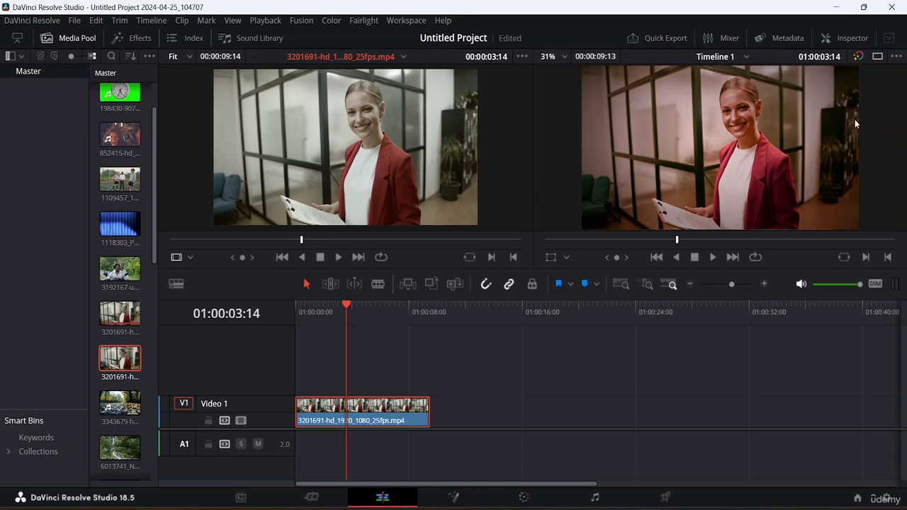
key("End")
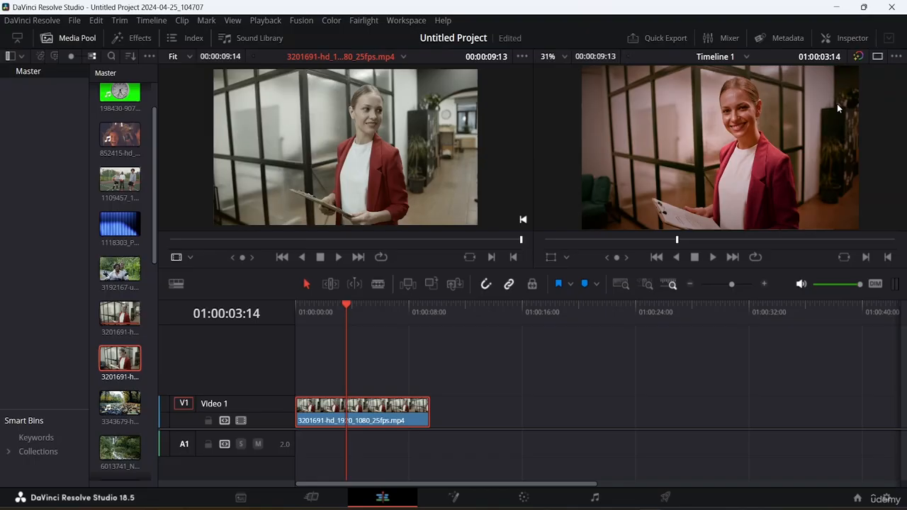